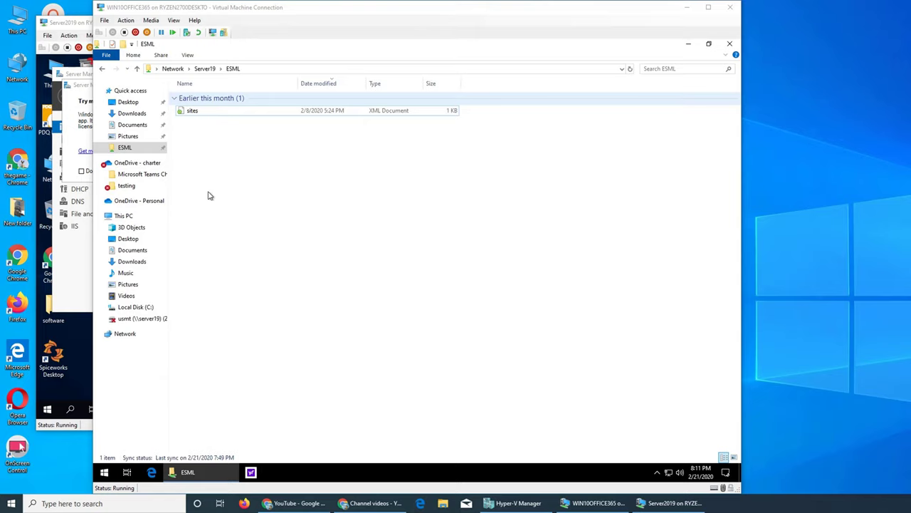
Switch between the Server2019 and WIN10OFFICE365 VMs and check the sites file's context menu in ESML.
{"action": "left_click", "coordinate": [71, 28]}
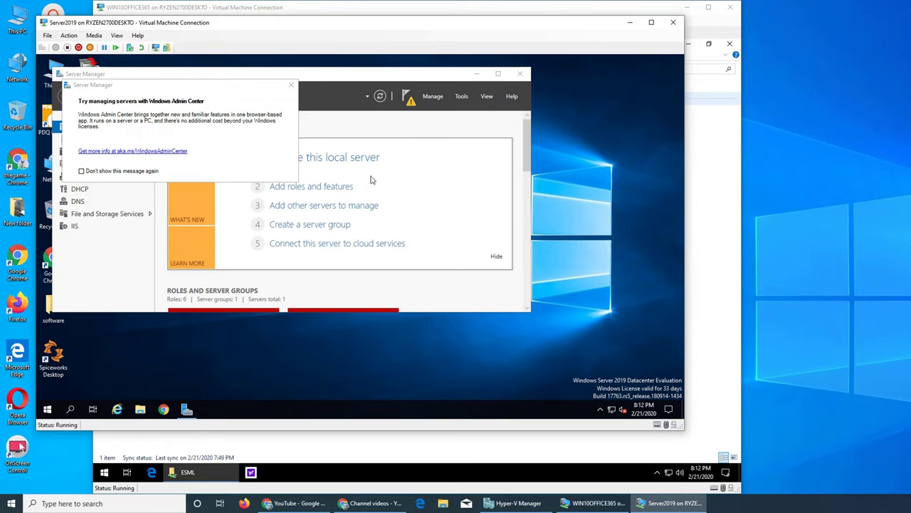
{"action": "left_click", "coordinate": [574, 505]}
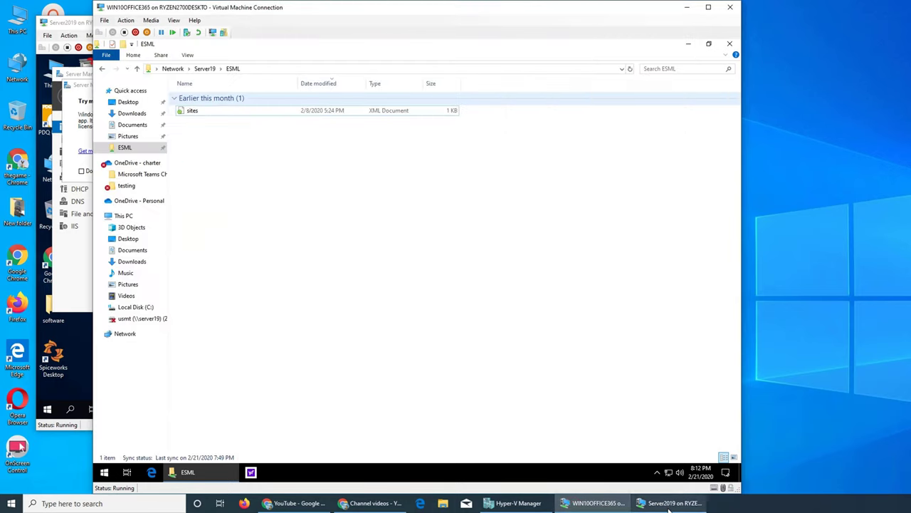
{"action": "left_click", "coordinate": [669, 503]}
{"action": "left_click", "coordinate": [518, 502]}
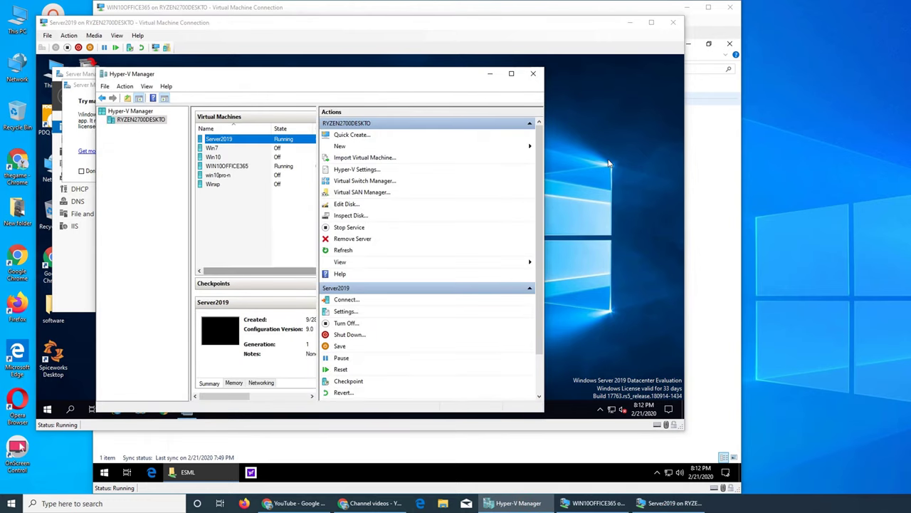
{"action": "left_click", "coordinate": [684, 166]}
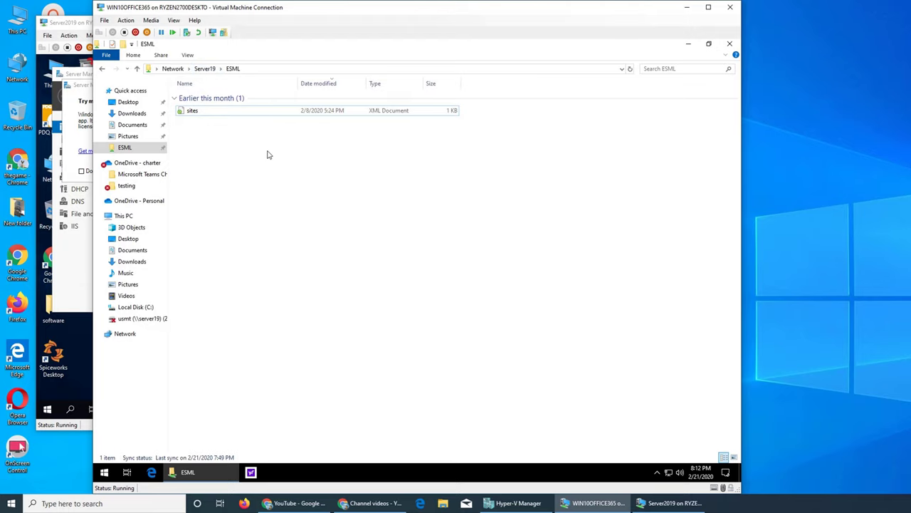
{"action": "left_click", "coordinate": [201, 114]}
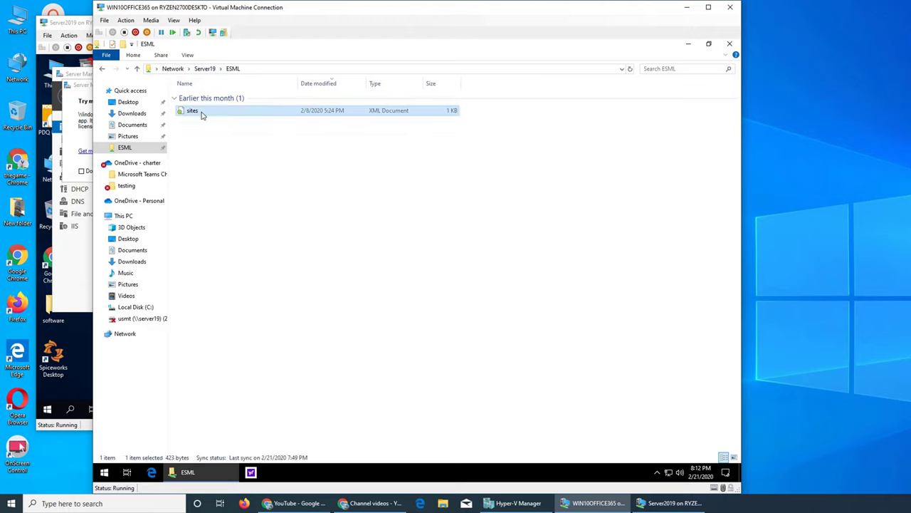
{"action": "right_click", "coordinate": [202, 114]}
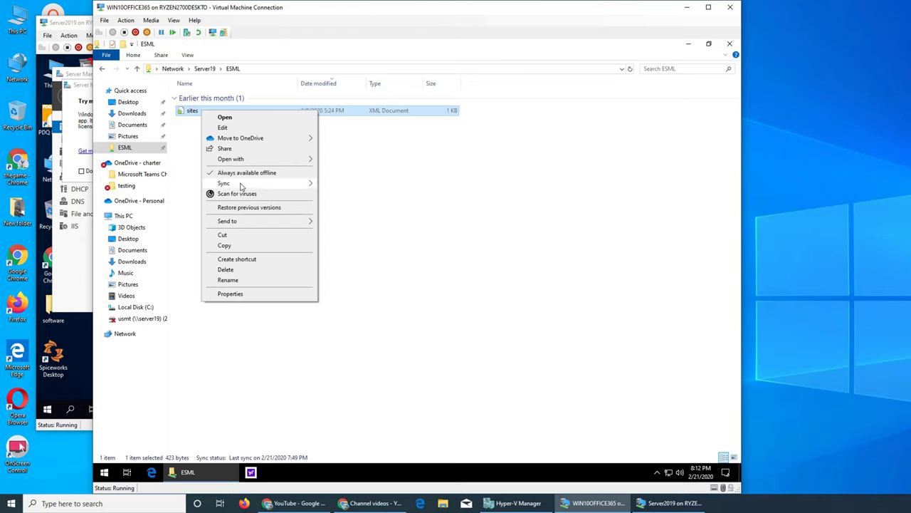
{"action": "left_click", "coordinate": [540, 230]}
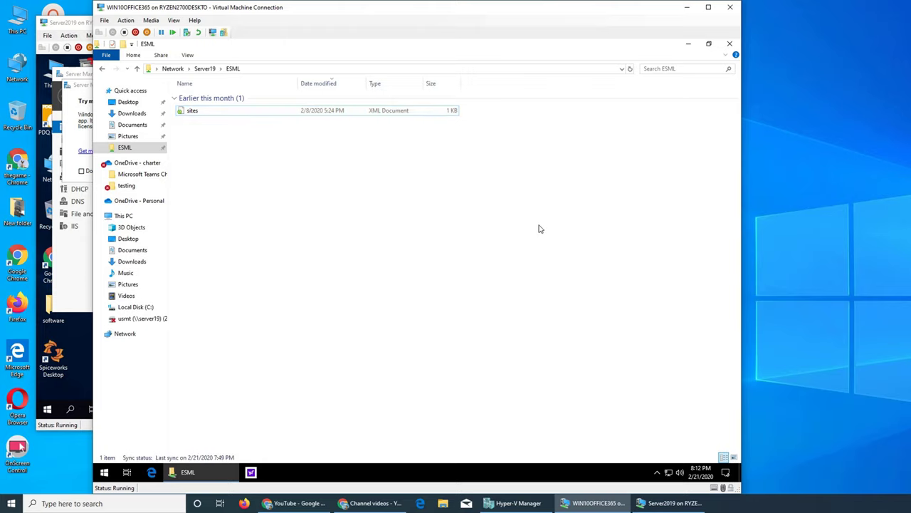
Shut down the Server2019 VM from its Start power menu, then return to WIN10OFFICE365's Explorer.
{"action": "left_click", "coordinate": [64, 25]}
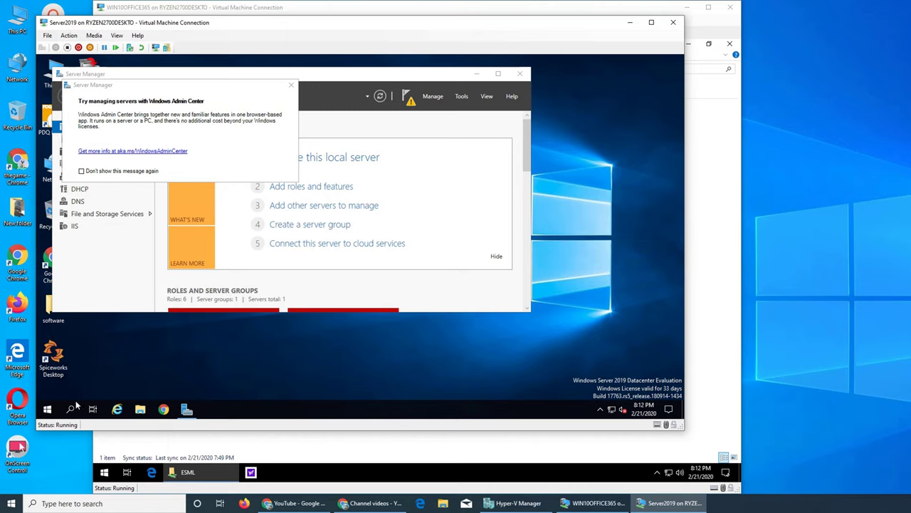
{"action": "left_click", "coordinate": [47, 408]}
{"action": "left_click", "coordinate": [47, 388]}
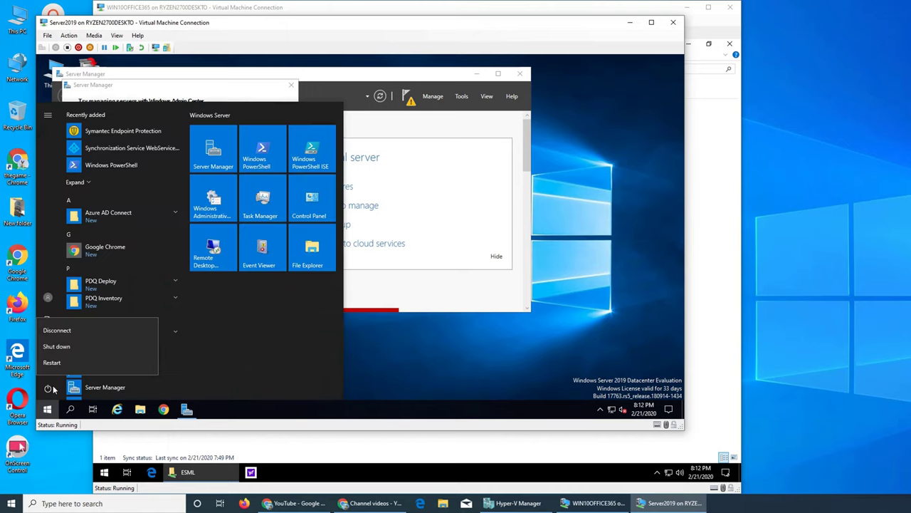
{"action": "left_click", "coordinate": [57, 346]}
{"action": "left_click", "coordinate": [177, 361]}
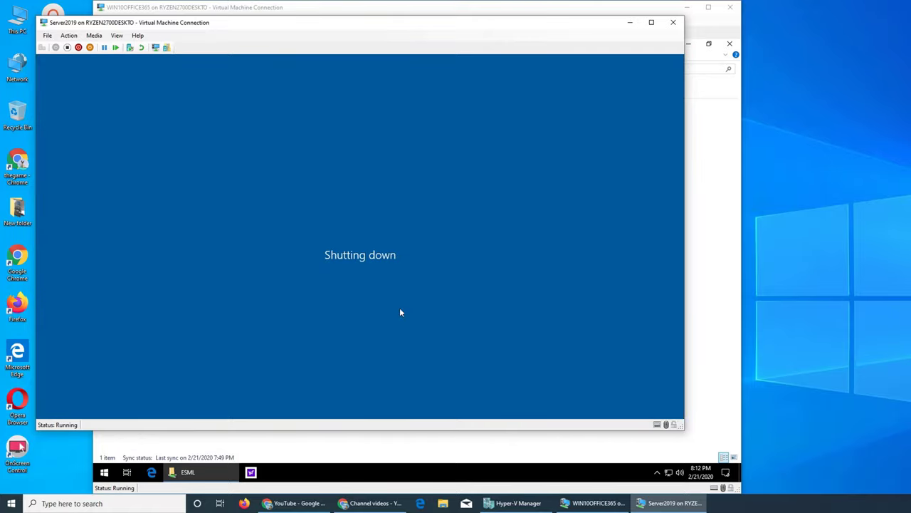
{"action": "left_click", "coordinate": [726, 148]}
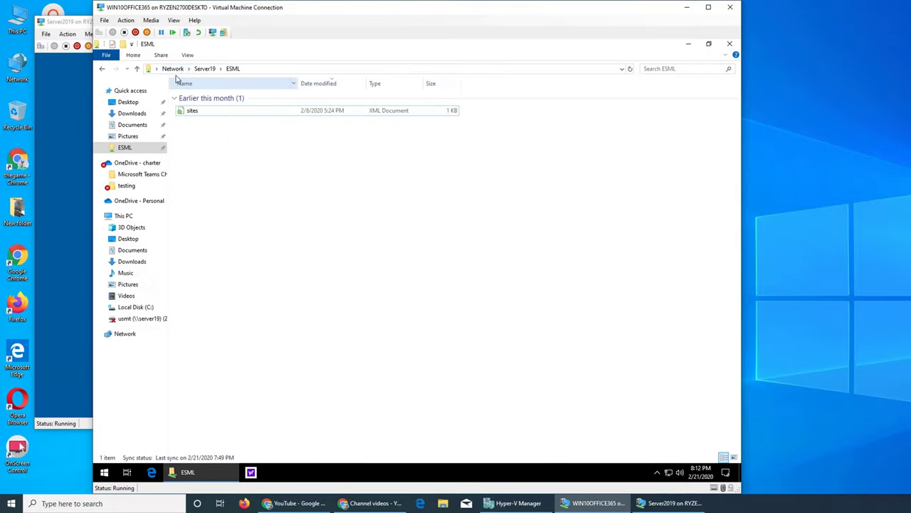
Reopen File Explorer at Quick access, open sites' context menu under Recent files, and close Server2019's window.
{"action": "left_click", "coordinate": [720, 47]}
{"action": "left_click", "coordinate": [175, 473]}
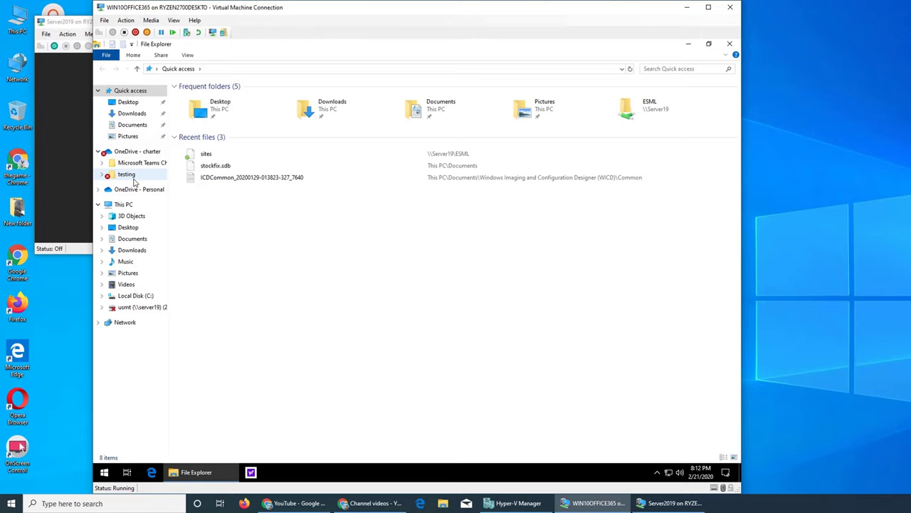
{"action": "left_click", "coordinate": [212, 156]}
{"action": "right_click", "coordinate": [210, 156]}
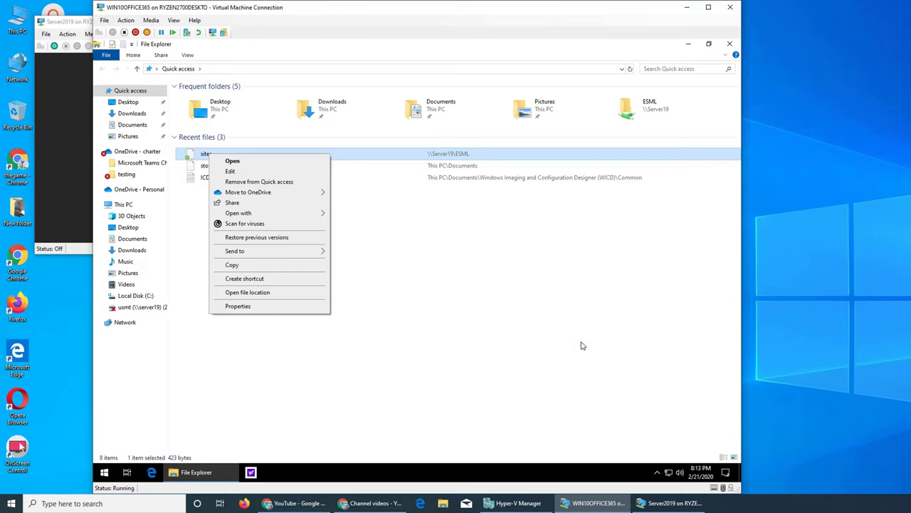
{"action": "left_click", "coordinate": [71, 20]}
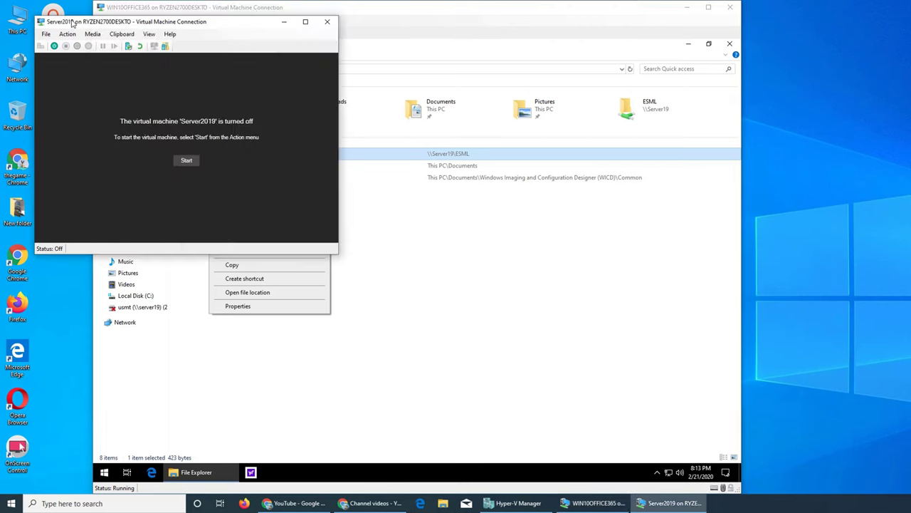
Show the winaero 'Enable Always Offline Mode' article in Chrome's second tab.
{"action": "left_click", "coordinate": [326, 24]}
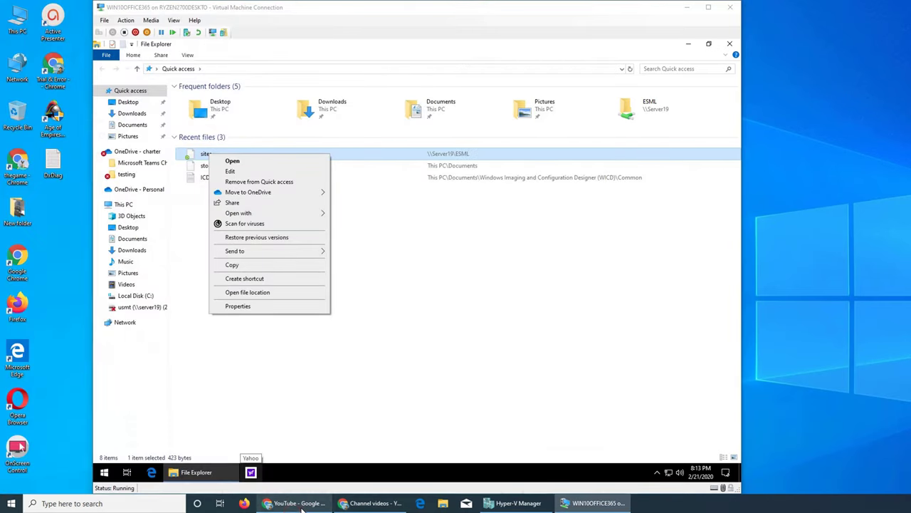
{"action": "left_click", "coordinate": [298, 503]}
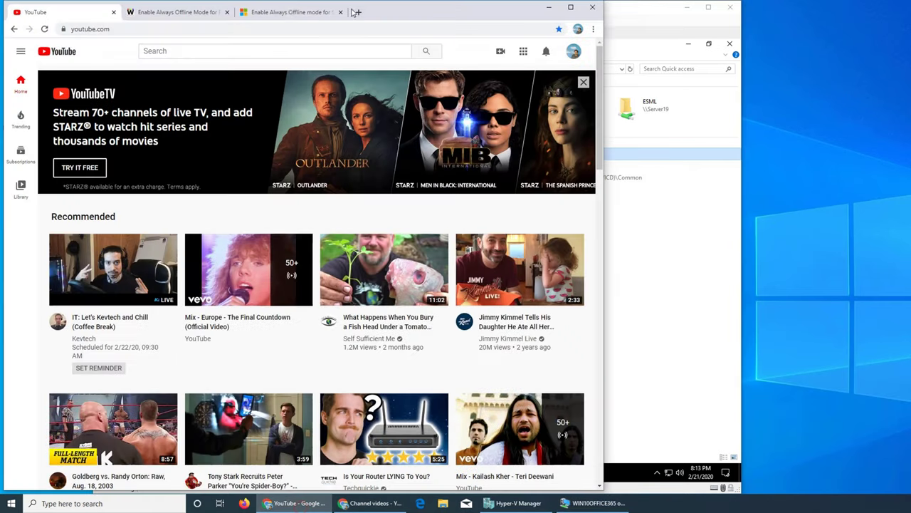
{"action": "left_click", "coordinate": [178, 12]}
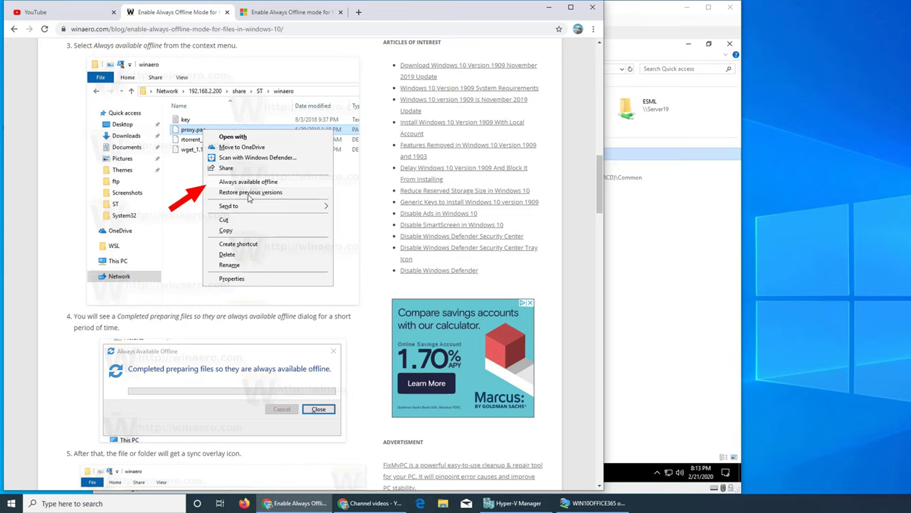
Go back to Quick access and try opening sites, dismissing the Notepad open-with prompt.
{"action": "left_click", "coordinate": [548, 503]}
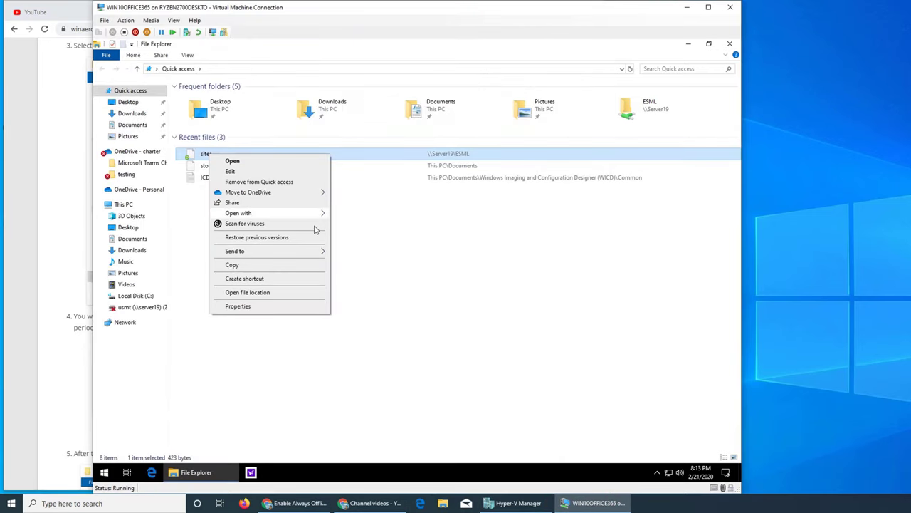
{"action": "left_click", "coordinate": [462, 264]}
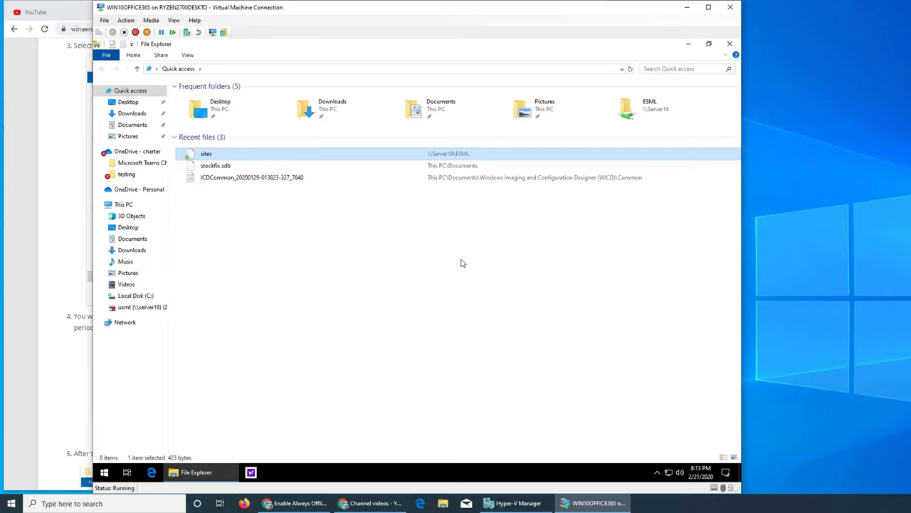
{"action": "left_click", "coordinate": [137, 69]}
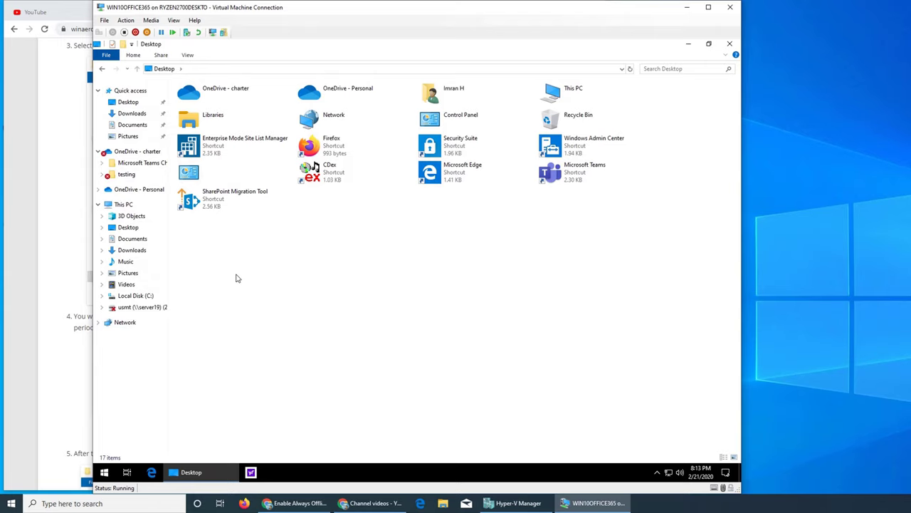
{"action": "left_click", "coordinate": [130, 91]}
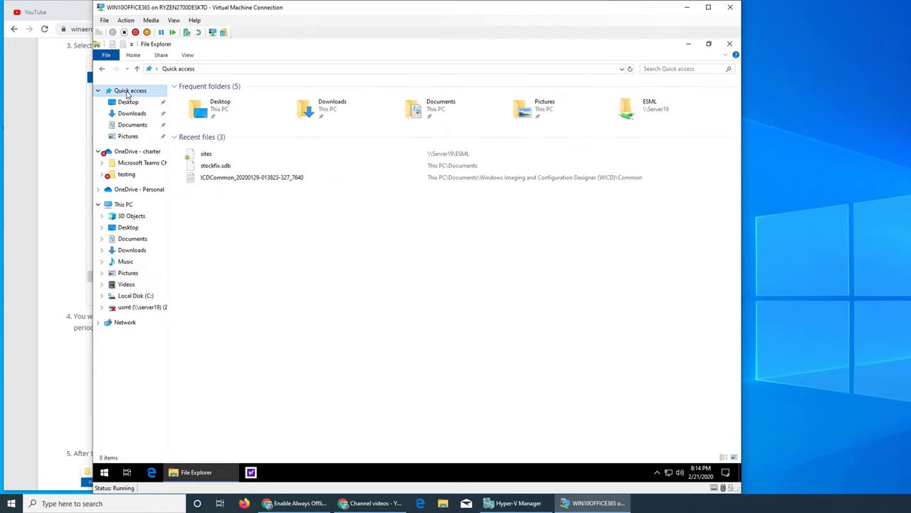
{"action": "double_click", "coordinate": [203, 155]}
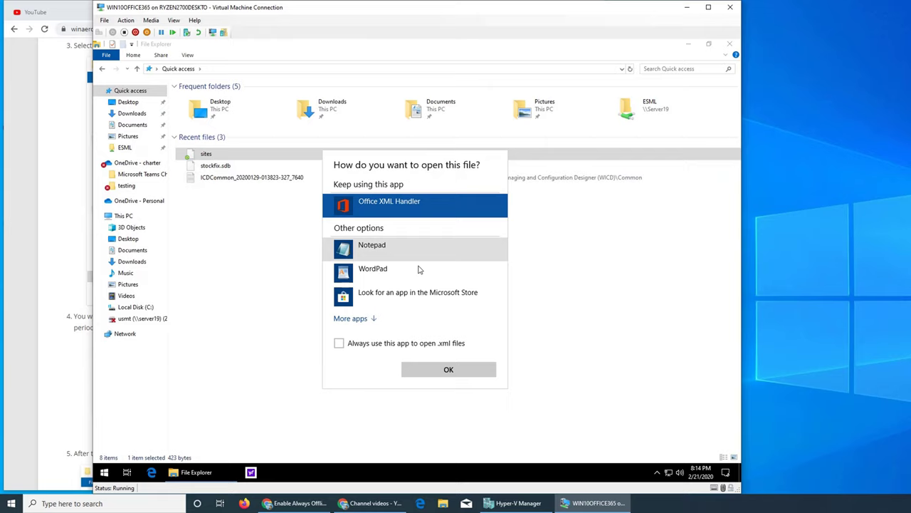
{"action": "left_click", "coordinate": [410, 257]}
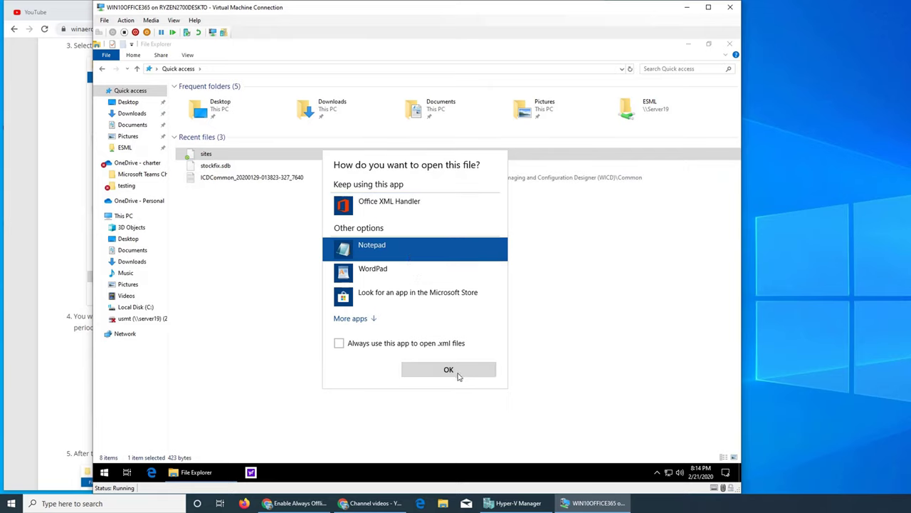
{"action": "left_click", "coordinate": [460, 373]}
Open \\Server19\ESML from the navigation pane and select the sites file.
{"action": "right_click", "coordinate": [228, 156]}
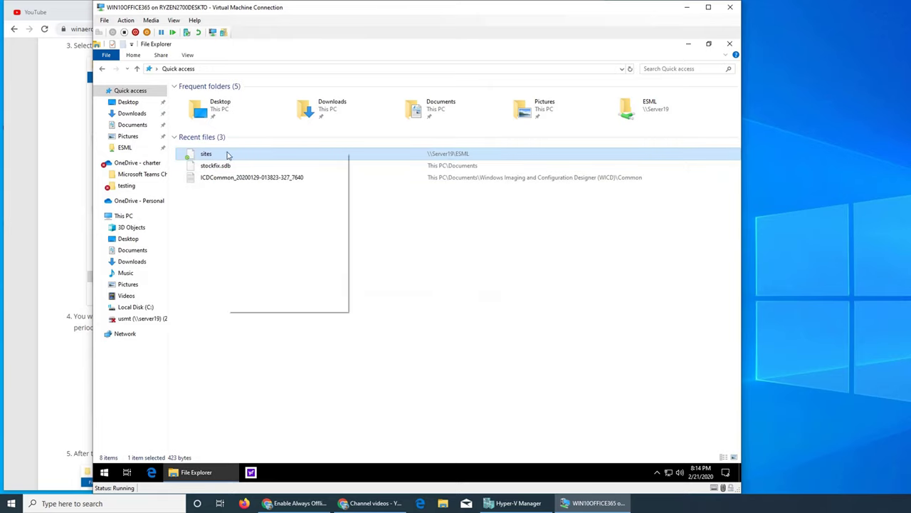
{"action": "left_click", "coordinate": [425, 276]}
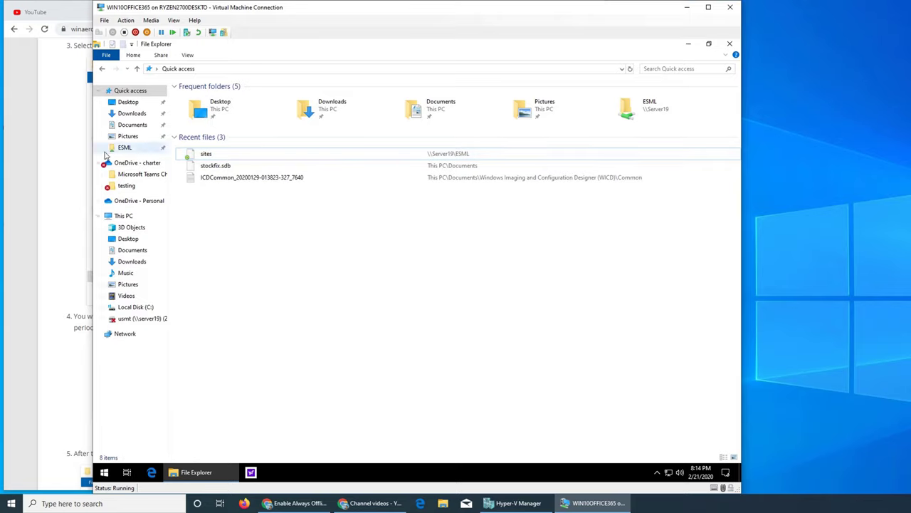
{"action": "left_click", "coordinate": [124, 147]}
{"action": "left_click", "coordinate": [201, 113]}
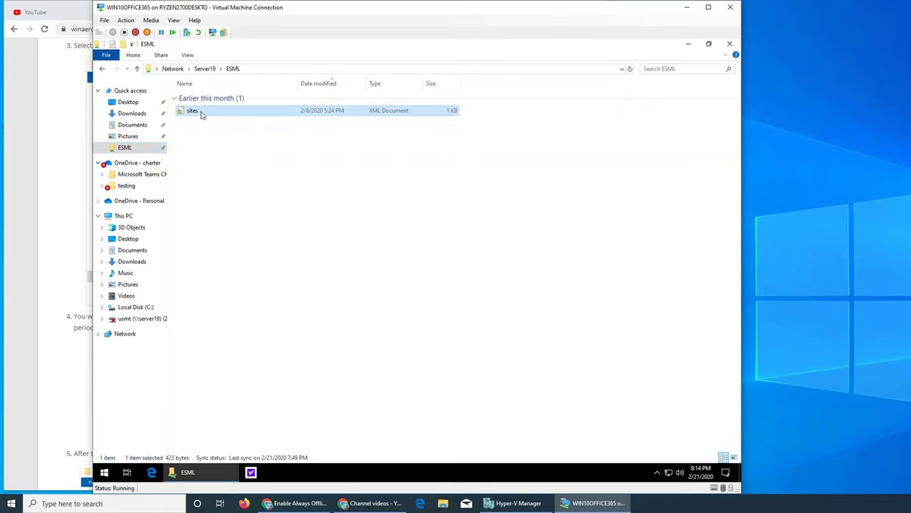
Show the sites file's context menu in ESML, then bring the winaero article back to the front.
{"action": "right_click", "coordinate": [202, 112]}
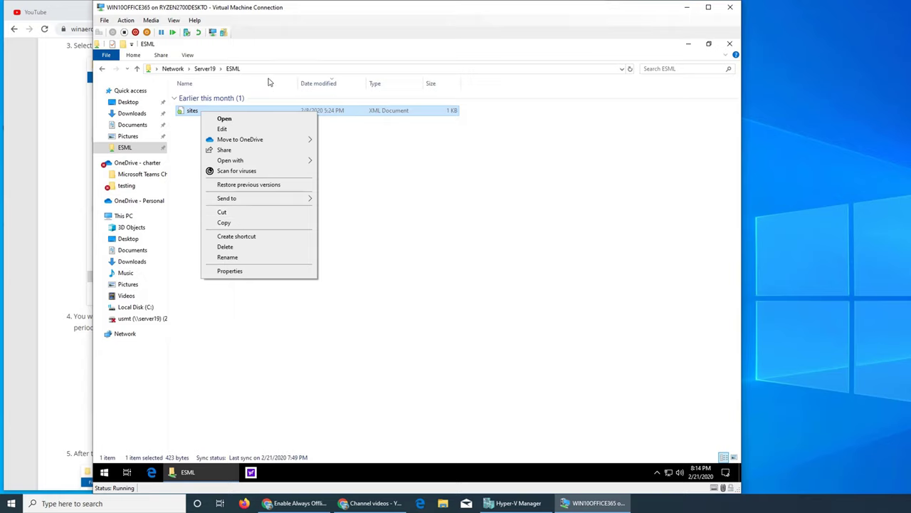
{"action": "left_click", "coordinate": [590, 503]}
{"action": "left_click", "coordinate": [514, 502]}
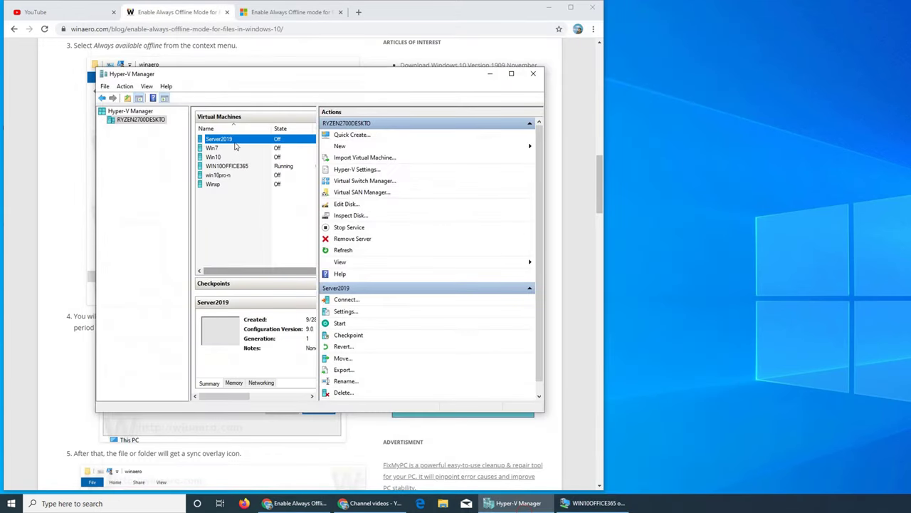
{"action": "left_click", "coordinate": [590, 503]}
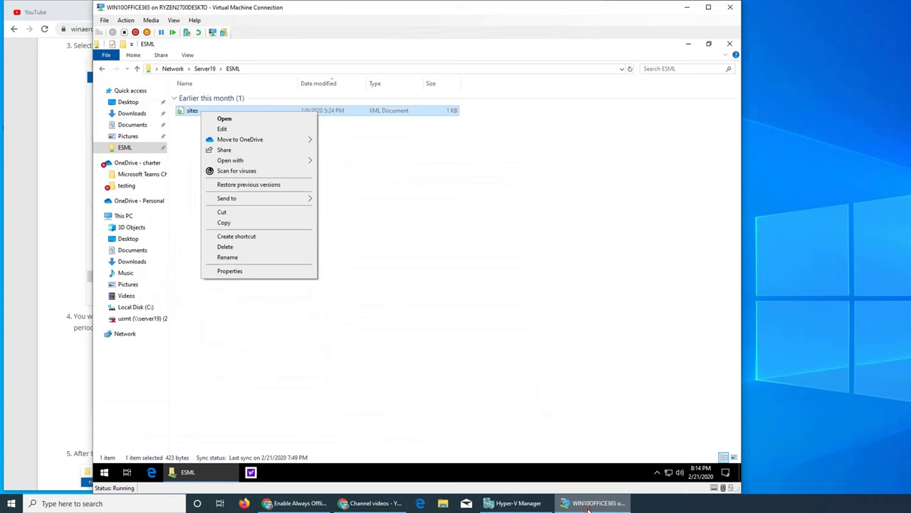
{"action": "left_click", "coordinate": [56, 194]}
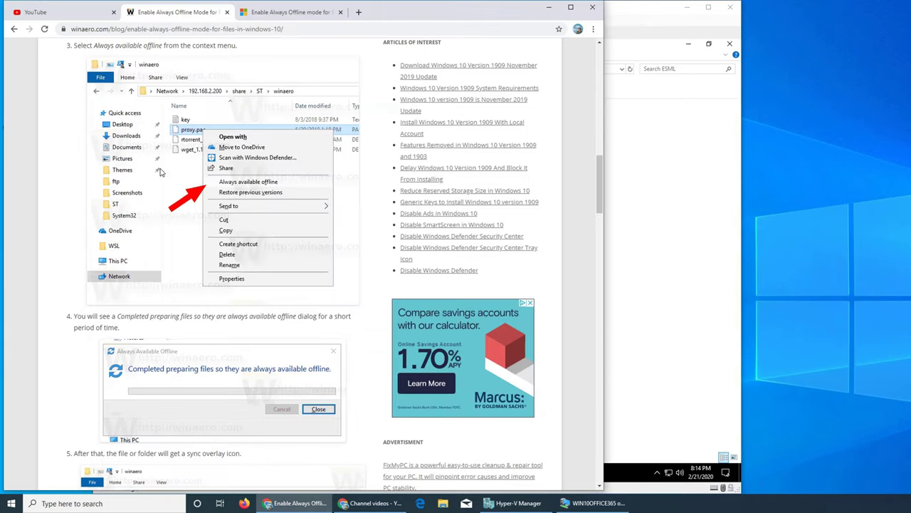
Scroll the winaero article to the disable-offline steps, then minimise Chrome and close the sites menu.
{"action": "scroll", "coordinate": [161, 172], "scroll_direction": "down", "scroll_amount": 3}
{"action": "scroll", "coordinate": [161, 172], "scroll_direction": "down", "scroll_amount": 3}
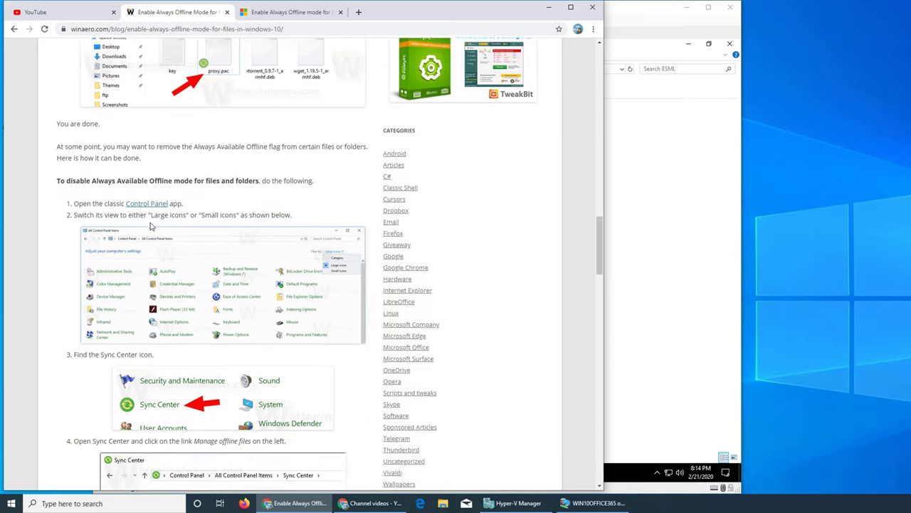
{"action": "scroll", "coordinate": [151, 226], "scroll_direction": "down", "scroll_amount": 1}
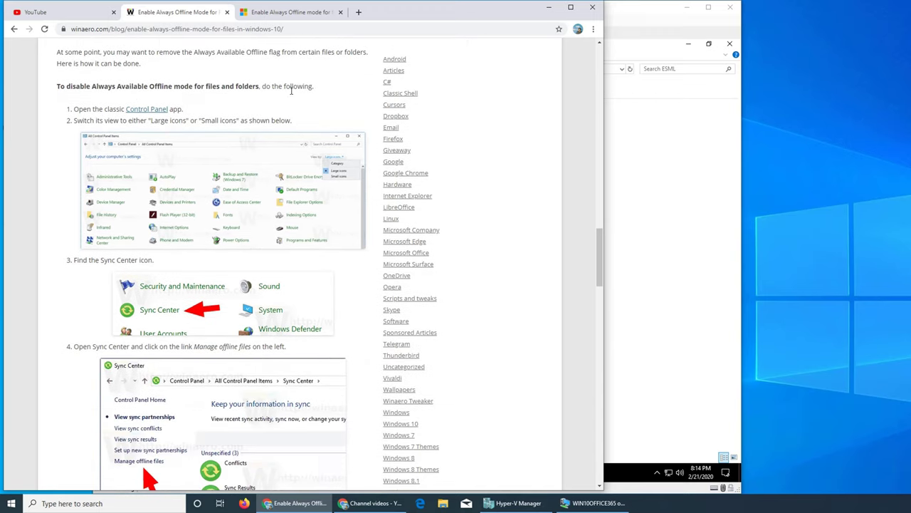
{"action": "scroll", "coordinate": [379, 218], "scroll_direction": "down", "scroll_amount": 1}
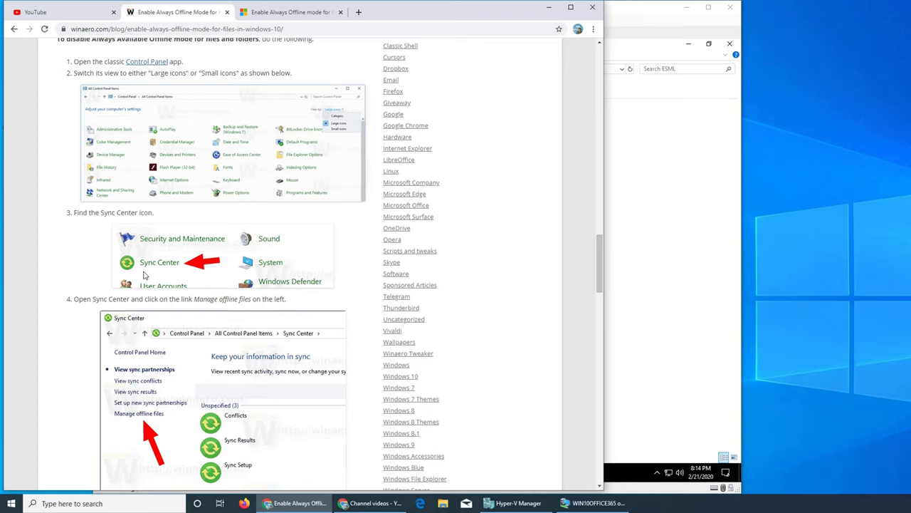
{"action": "scroll", "coordinate": [169, 279], "scroll_direction": "down", "scroll_amount": 2}
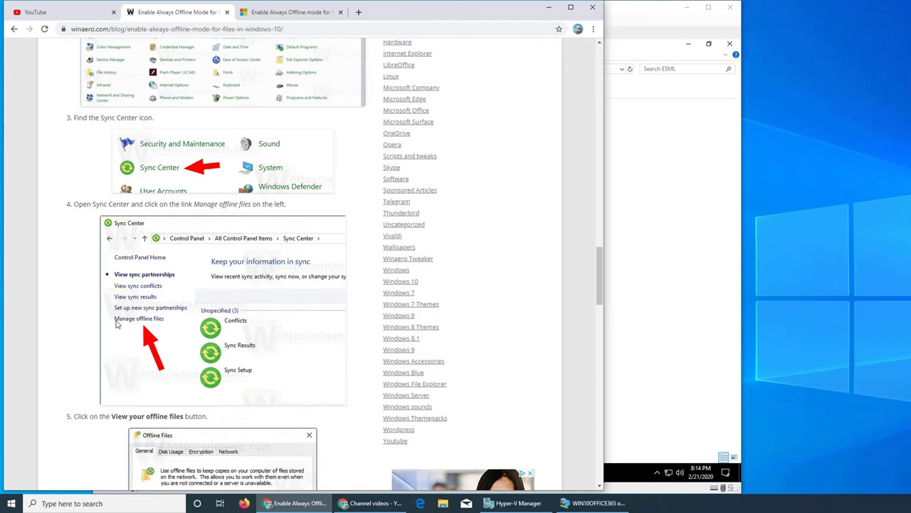
{"action": "scroll", "coordinate": [203, 286], "scroll_direction": "down", "scroll_amount": 4}
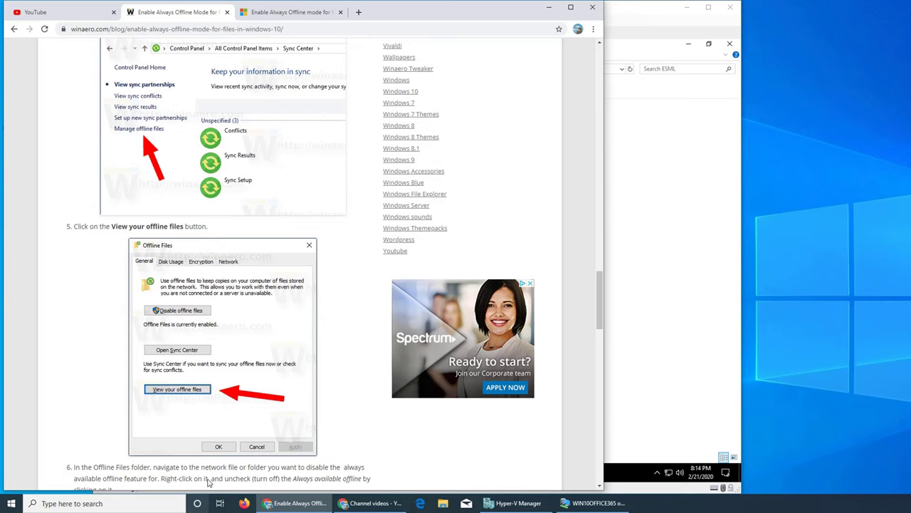
{"action": "scroll", "coordinate": [201, 392], "scroll_direction": "down", "scroll_amount": 5}
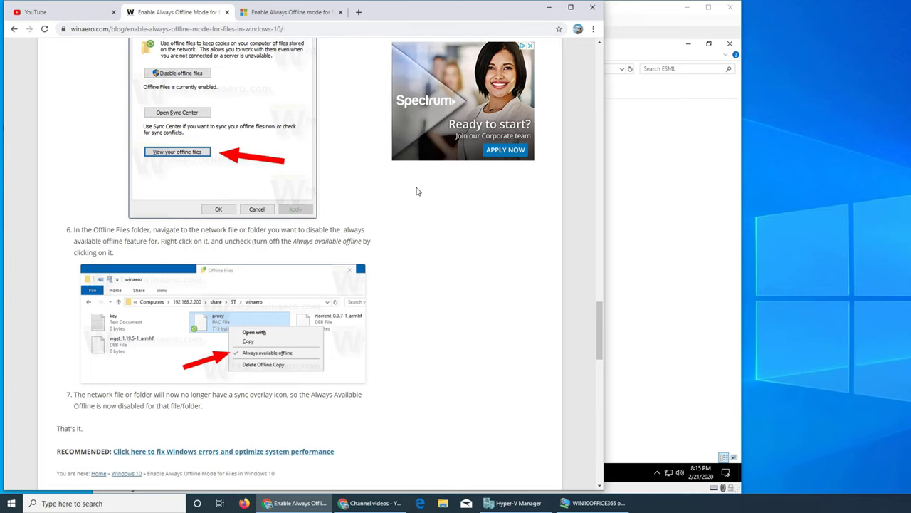
{"action": "left_click", "coordinate": [548, 8]}
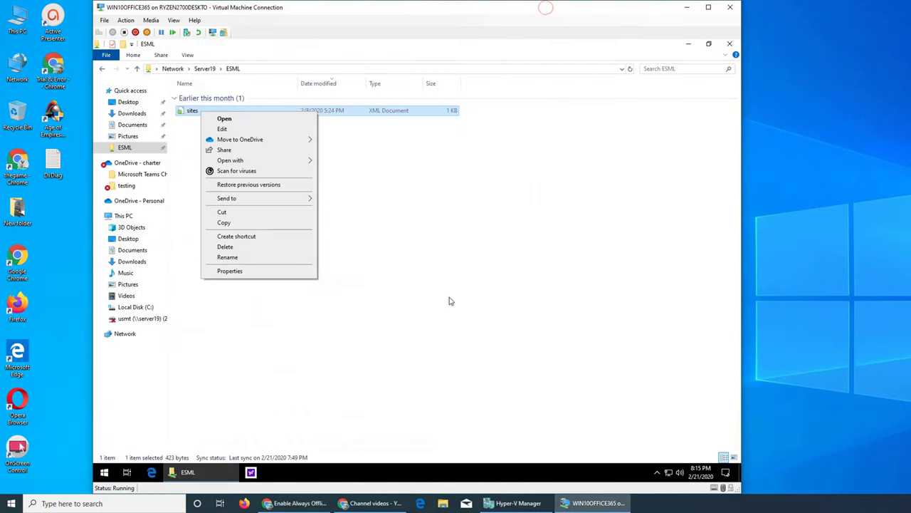
{"action": "left_click", "coordinate": [508, 346]}
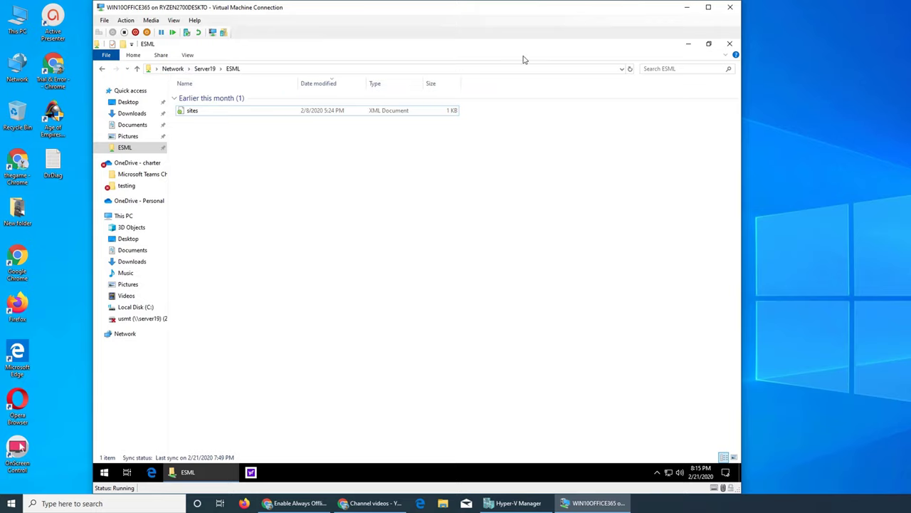
Open Control Panel by searching 'control', maximised and set to Large icons view.
{"action": "left_click", "coordinate": [732, 46]}
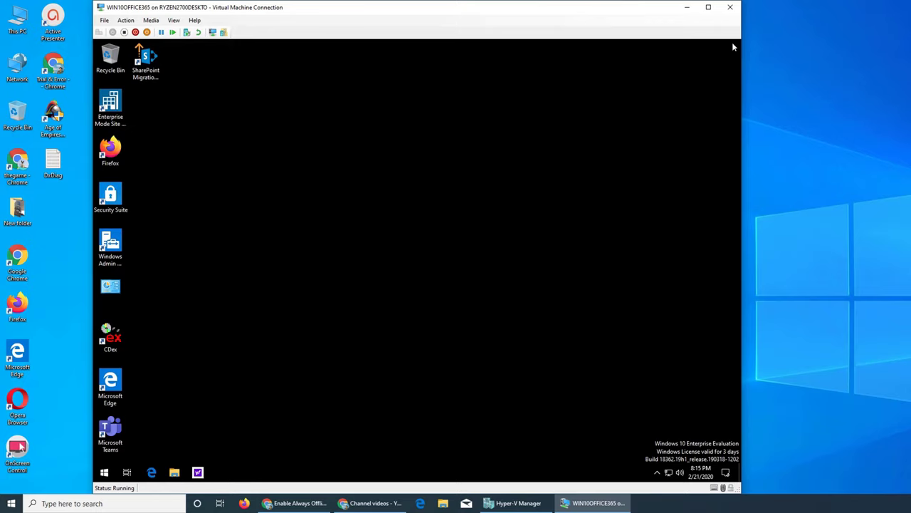
{"action": "left_click", "coordinate": [106, 474]}
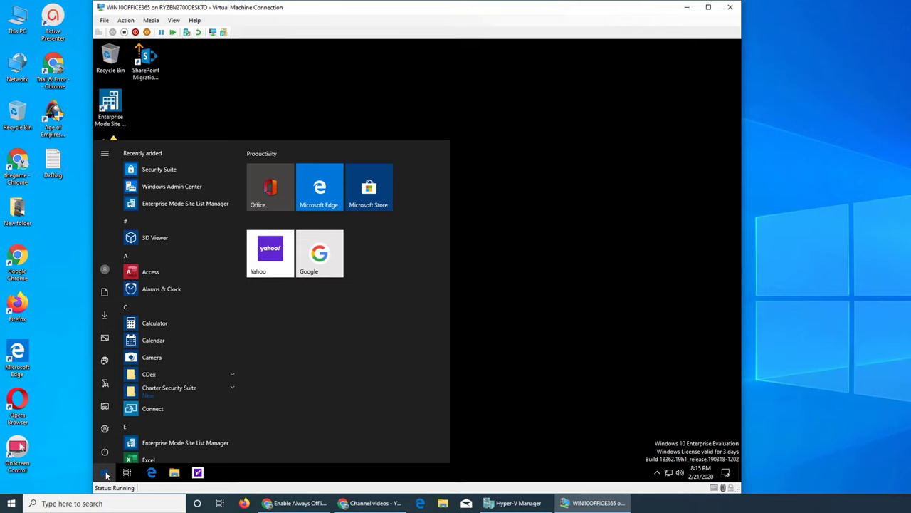
{"action": "type", "text": "control"}
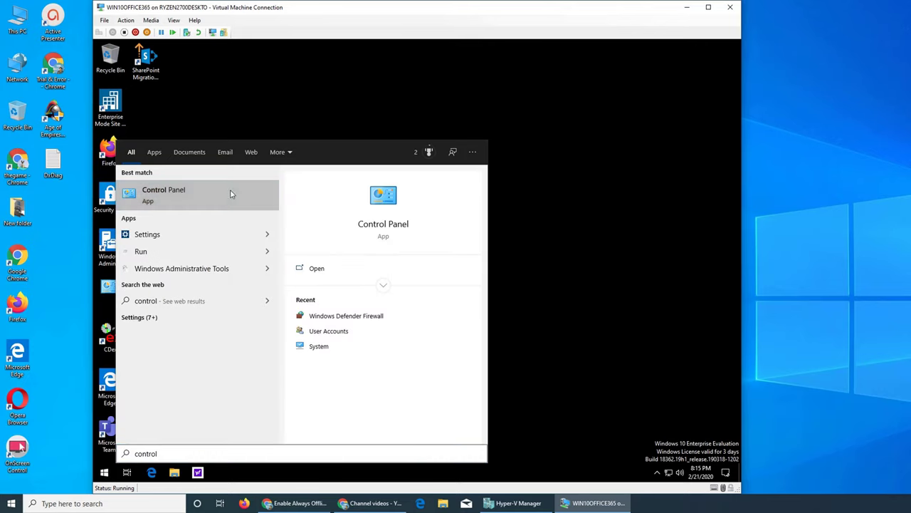
{"action": "left_click", "coordinate": [230, 194]}
{"action": "double_click", "coordinate": [437, 125]}
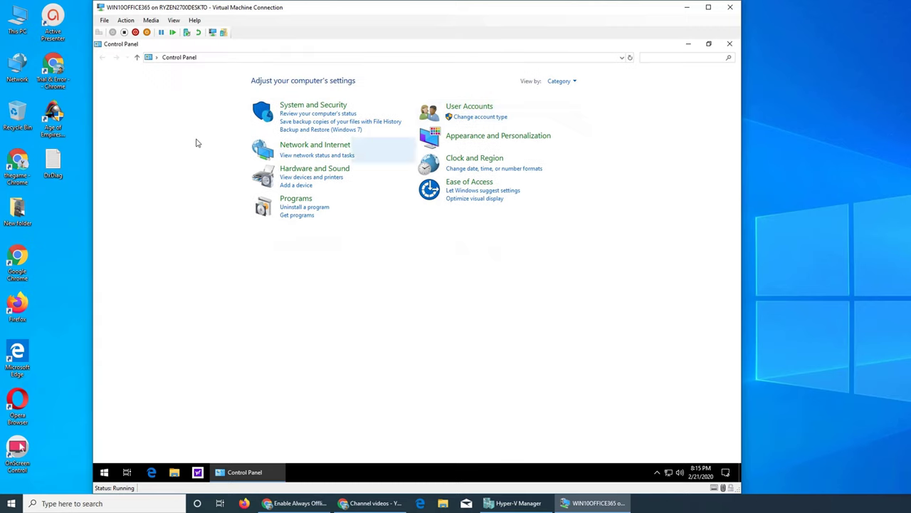
{"action": "left_click", "coordinate": [572, 81]}
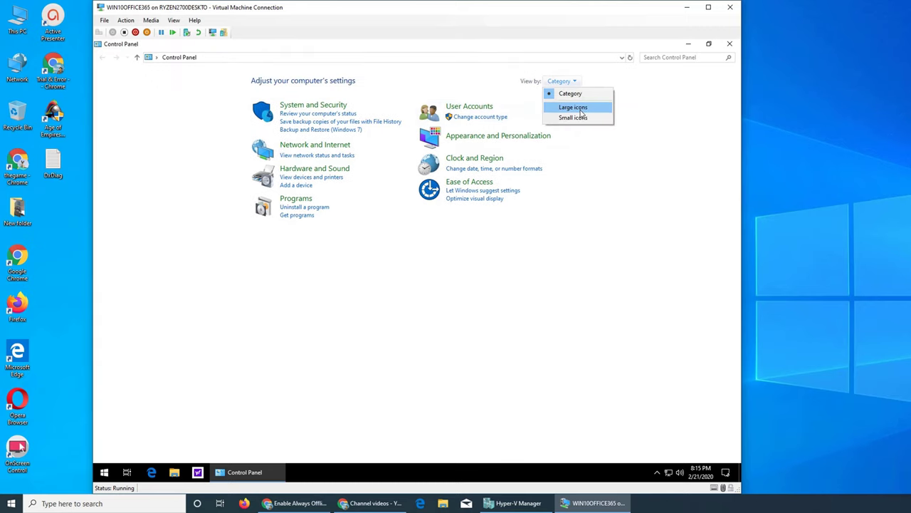
{"action": "left_click", "coordinate": [579, 108]}
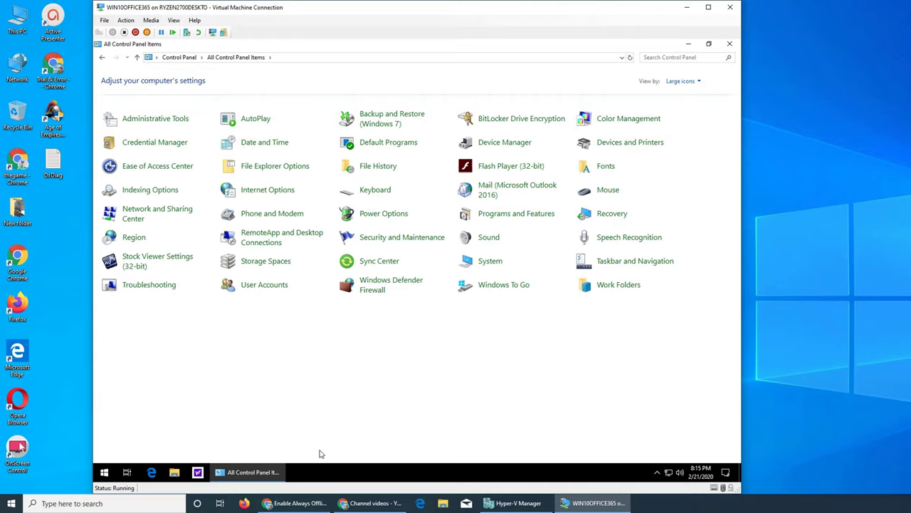
Go through Sync Center's Manage offline files to View your offline files.
{"action": "left_click", "coordinate": [385, 267]}
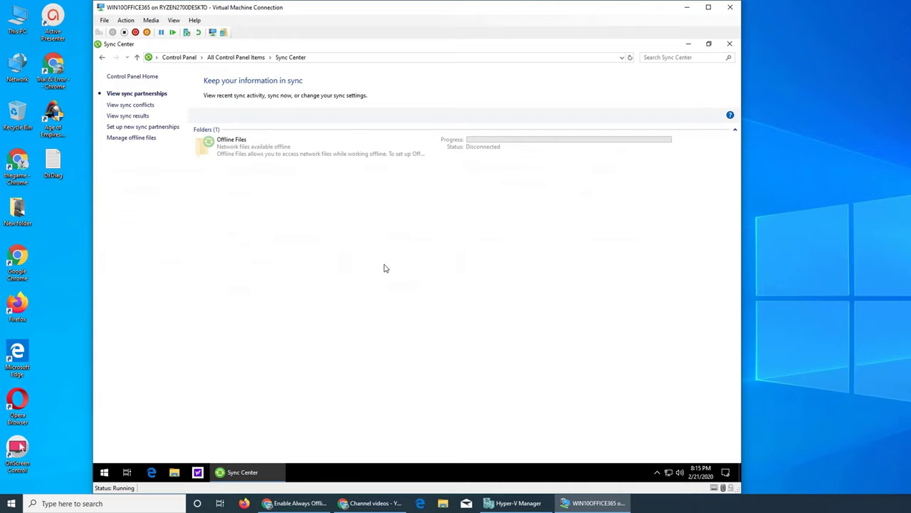
{"action": "left_click", "coordinate": [230, 154]}
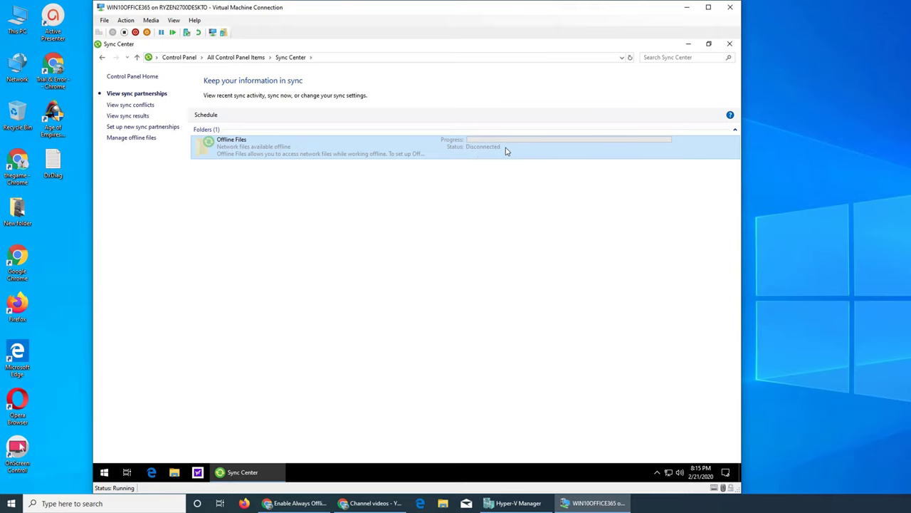
{"action": "left_click", "coordinate": [127, 139]}
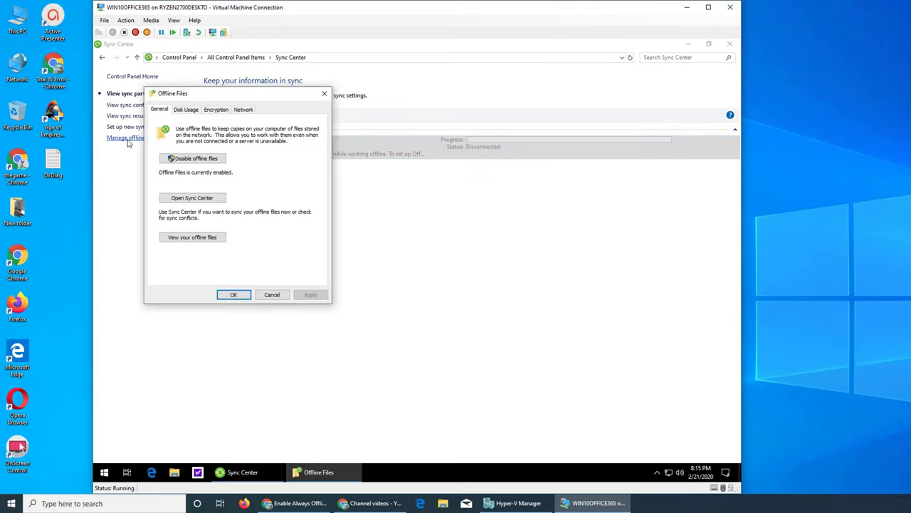
{"action": "left_click", "coordinate": [205, 238]}
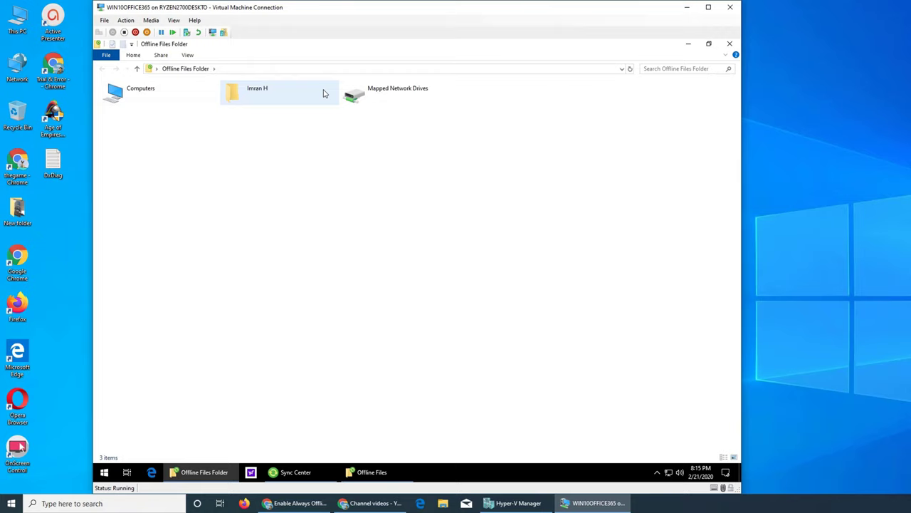
Browse the offline files through Computers > Server19 > ESML.
{"action": "double_click", "coordinate": [351, 95]}
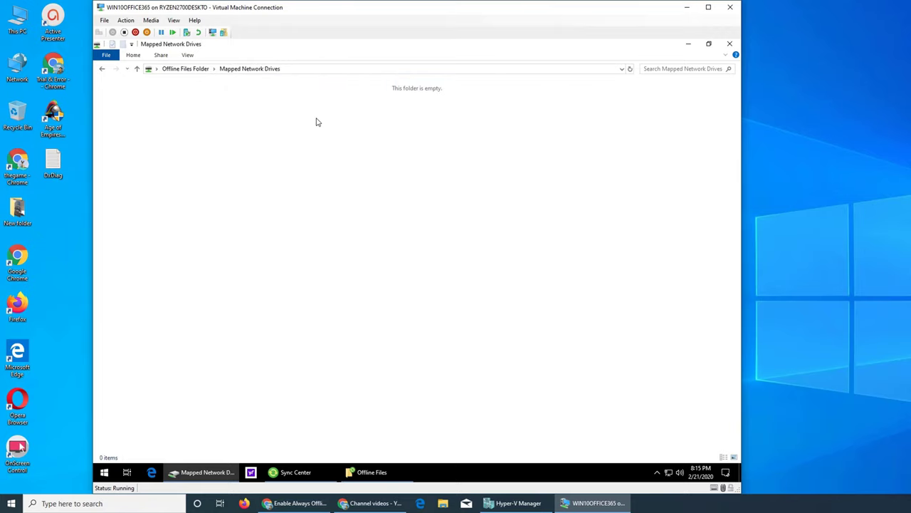
{"action": "left_click", "coordinate": [196, 69]}
{"action": "double_click", "coordinate": [252, 103]}
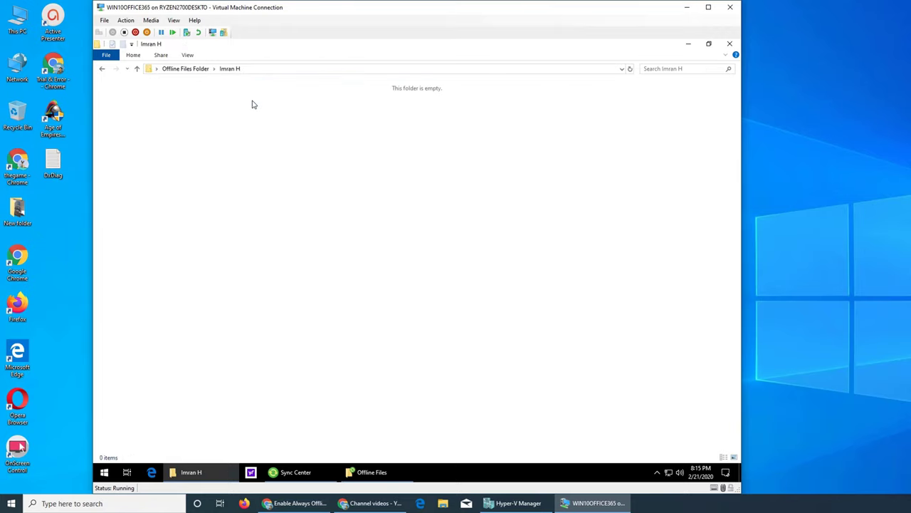
{"action": "left_click", "coordinate": [184, 68]}
{"action": "left_click", "coordinate": [146, 93]}
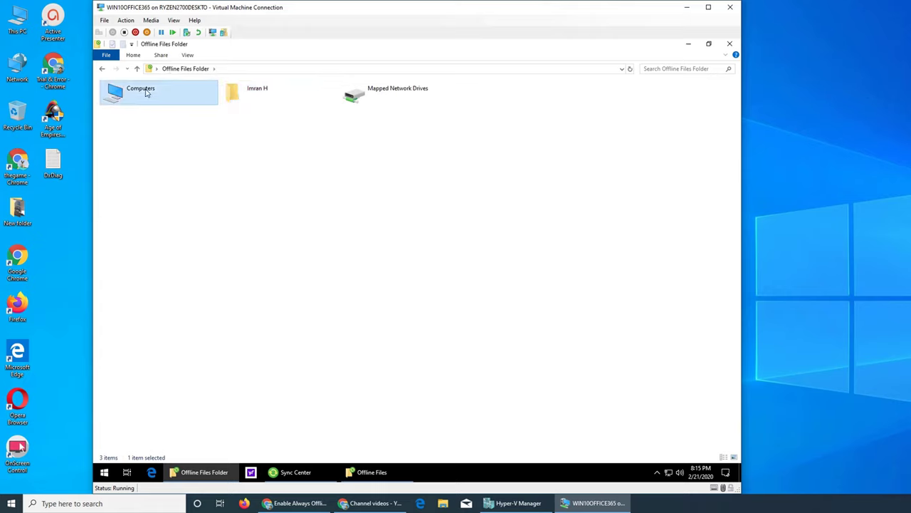
{"action": "double_click", "coordinate": [146, 92]}
{"action": "double_click", "coordinate": [141, 94]}
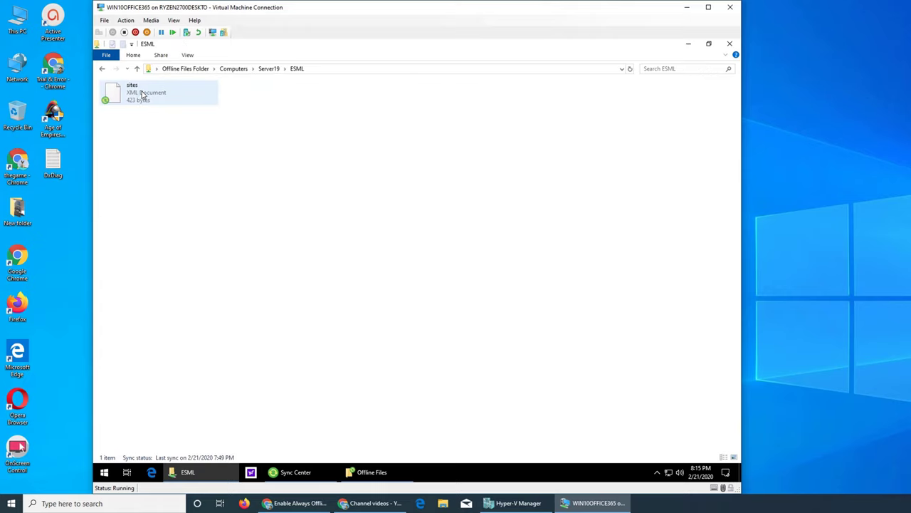
Select the 423-byte sites XML document and show its context menu.
{"action": "left_click", "coordinate": [161, 98]}
{"action": "right_click", "coordinate": [157, 98]}
{"action": "mouse_move", "coordinate": [187, 121]}
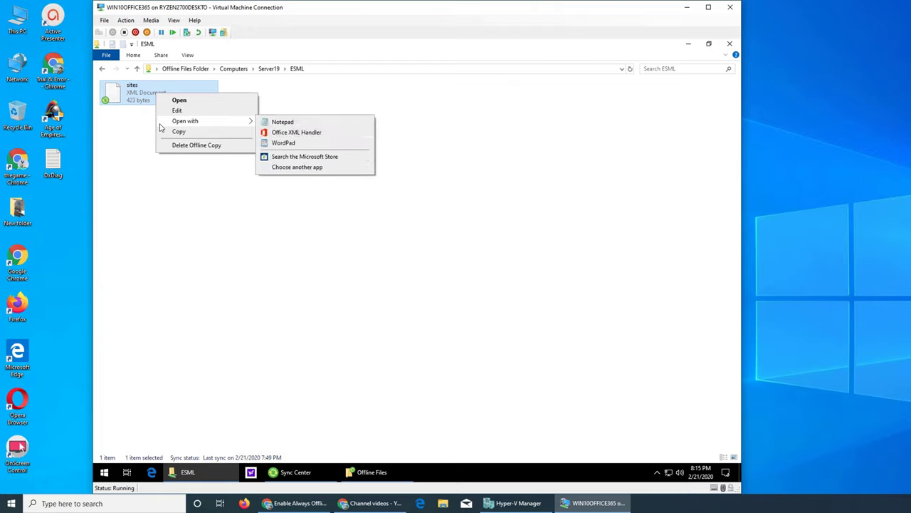
{"action": "left_click", "coordinate": [109, 169]}
{"action": "left_click", "coordinate": [142, 168]}
{"action": "right_click", "coordinate": [125, 99]}
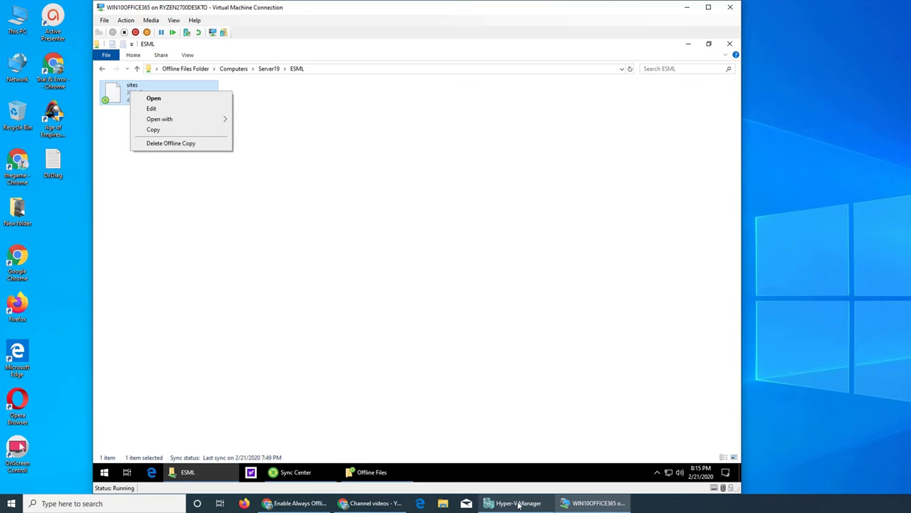
Place the VM window beside the Always Offline guide in Chrome.
{"action": "left_click_drag", "start_coordinate": [491, 8], "coordinate": [897, 44]}
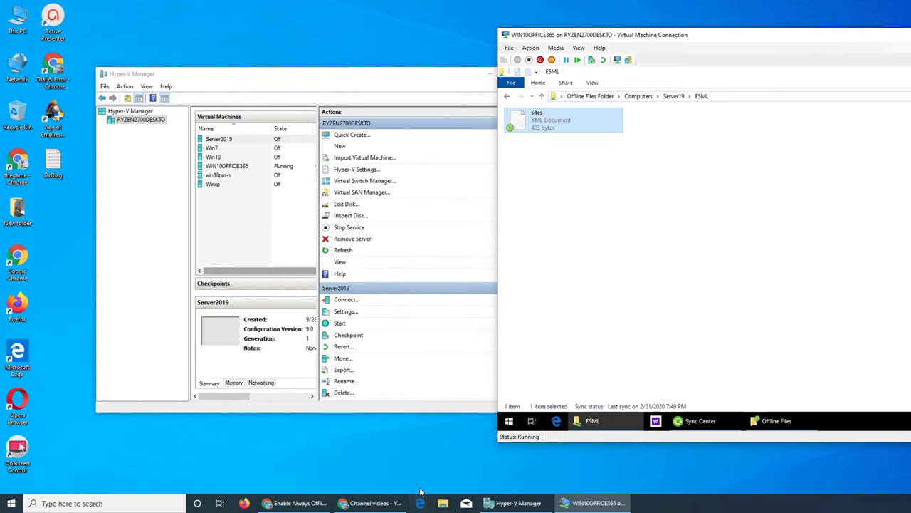
{"action": "left_click", "coordinate": [314, 504]}
{"action": "left_click_drag", "start_coordinate": [719, 36], "coordinate": [636, 54]}
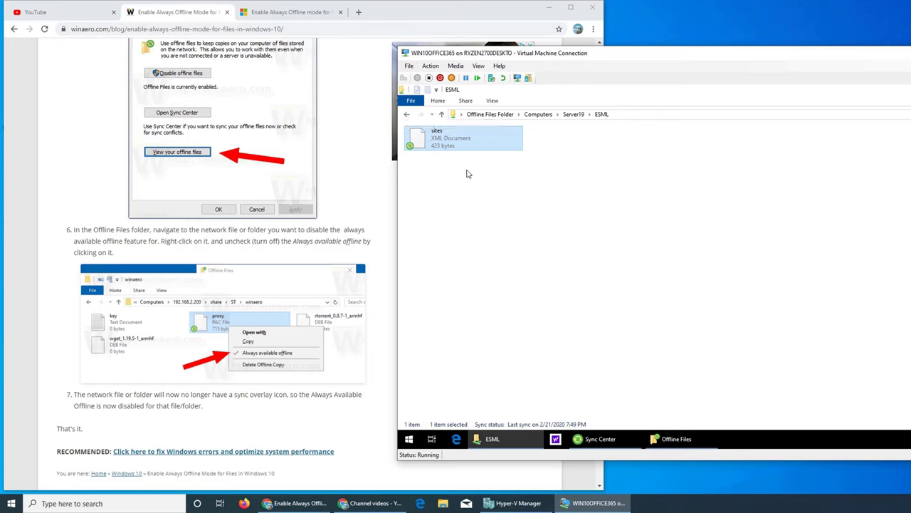
Delete sites' offline copy, then close the ESML window, Offline Files settings and Sync Center.
{"action": "right_click", "coordinate": [439, 143]}
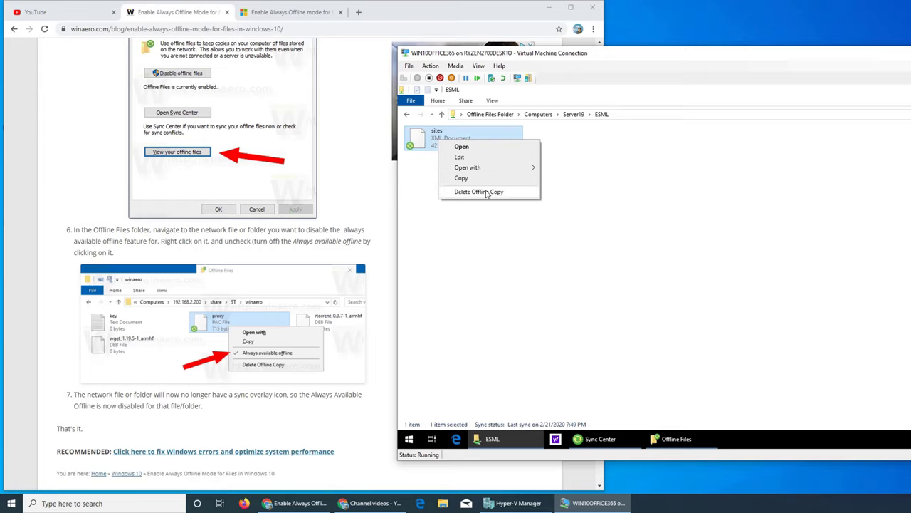
{"action": "left_click", "coordinate": [487, 193]}
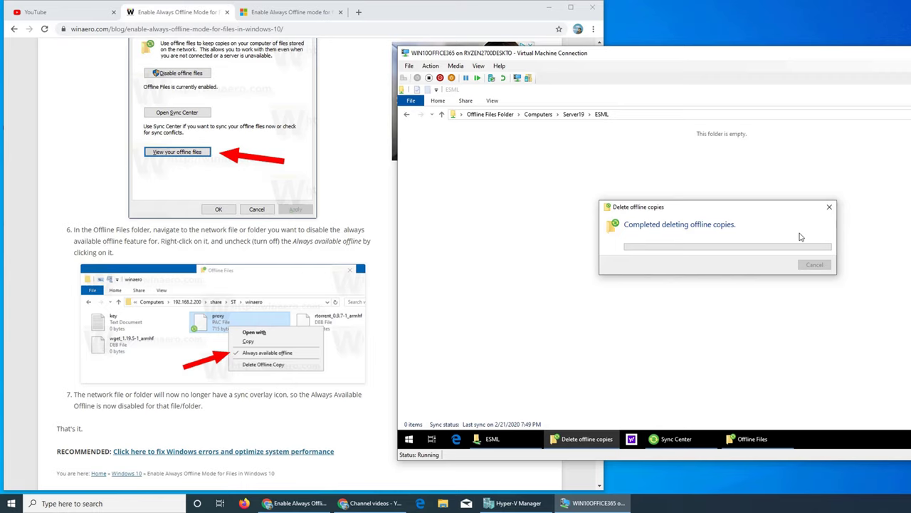
{"action": "key", "text": "alt+F4"}
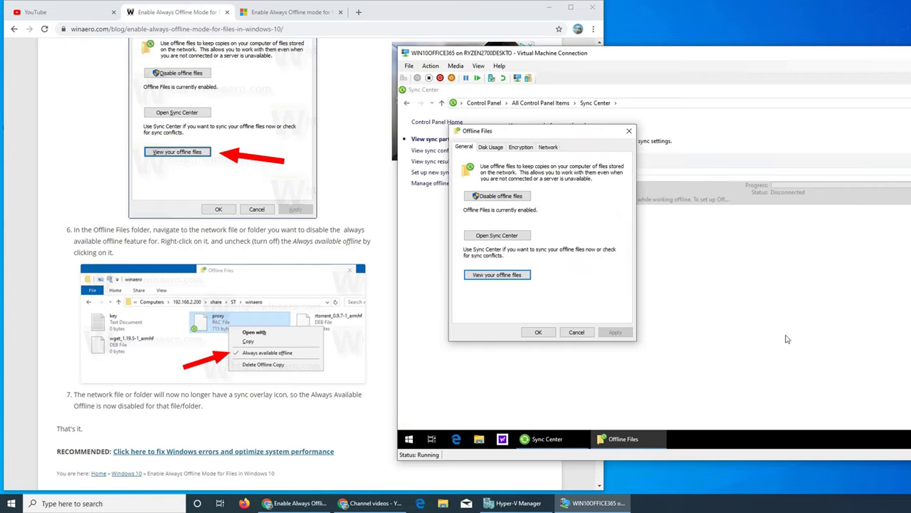
{"action": "key", "text": "Escape"}
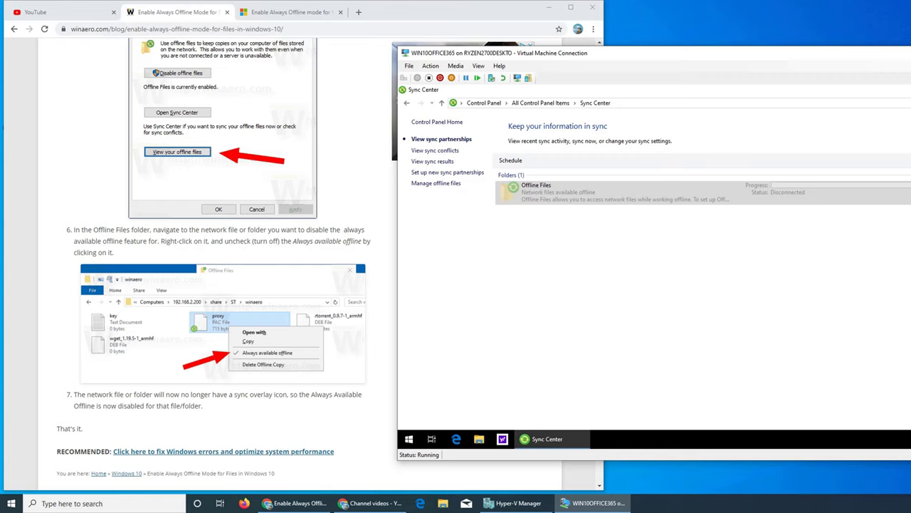
{"action": "key", "text": "alt+F4"}
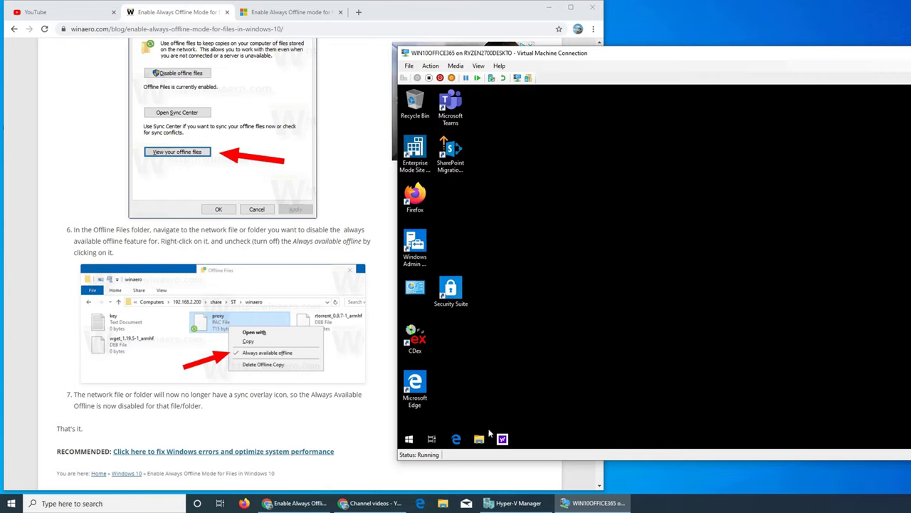
Confirm ESML is empty and the recent sites file fails with a network error, then cancel it.
{"action": "left_click", "coordinate": [479, 438]}
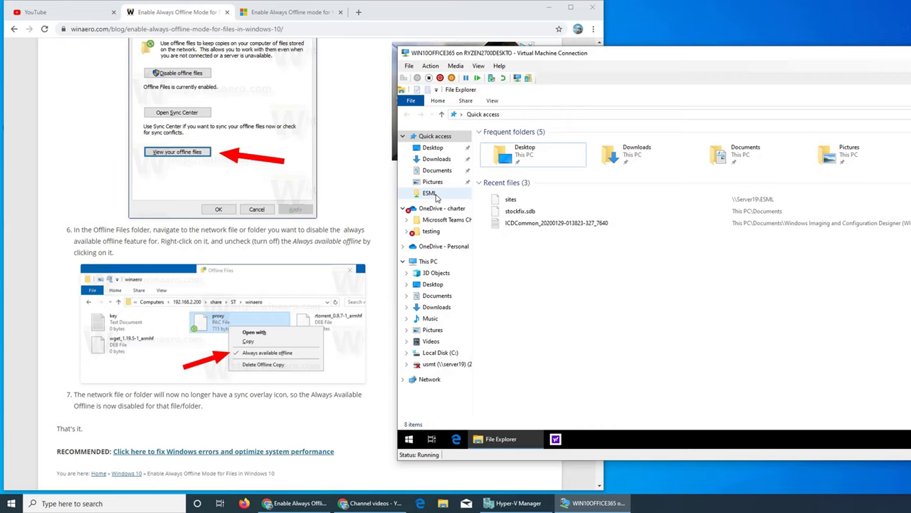
{"action": "left_click", "coordinate": [431, 193]}
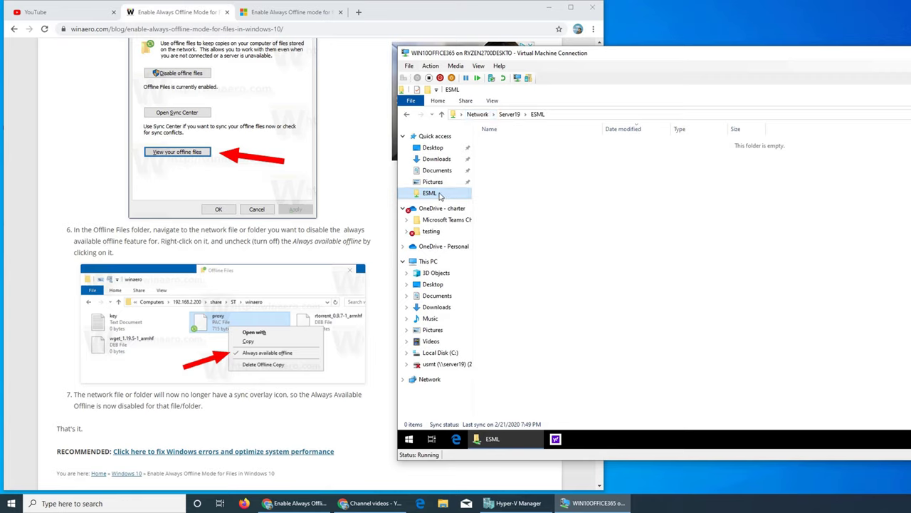
{"action": "left_click", "coordinate": [435, 136]}
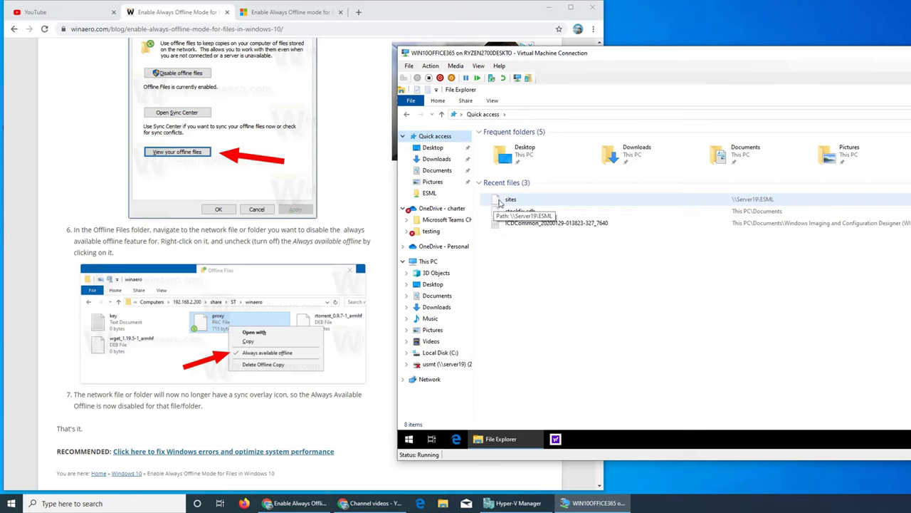
{"action": "double_click", "coordinate": [504, 200]}
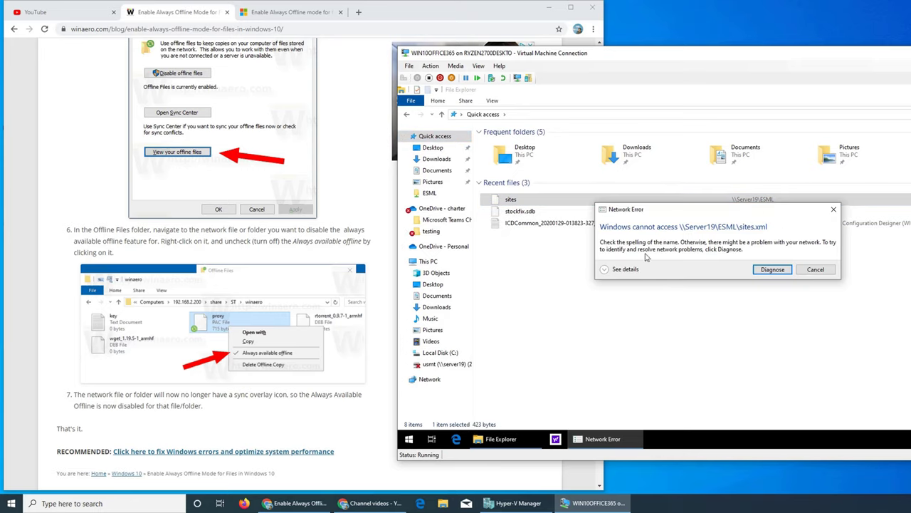
{"action": "left_click", "coordinate": [815, 269]}
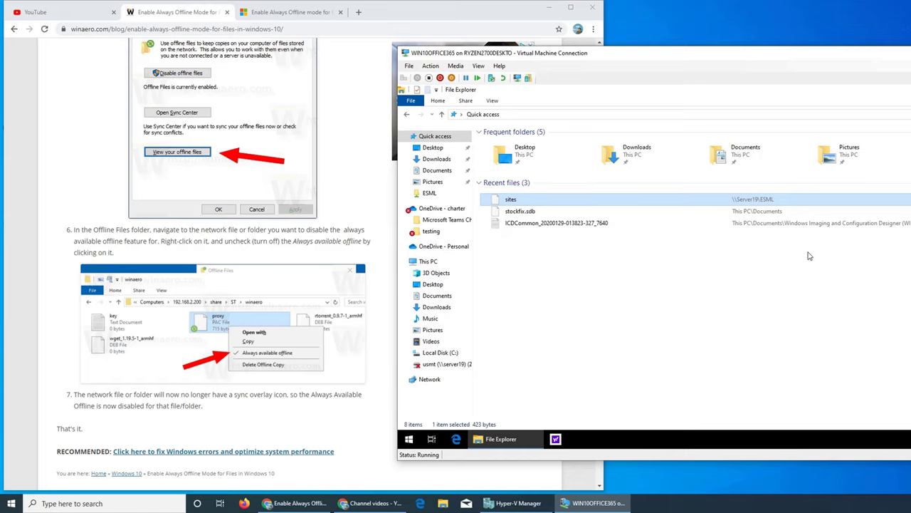
Read Microsoft's Always Offline Group Policy article down to its step list, then minimize Chrome.
{"action": "left_click", "coordinate": [549, 15]}
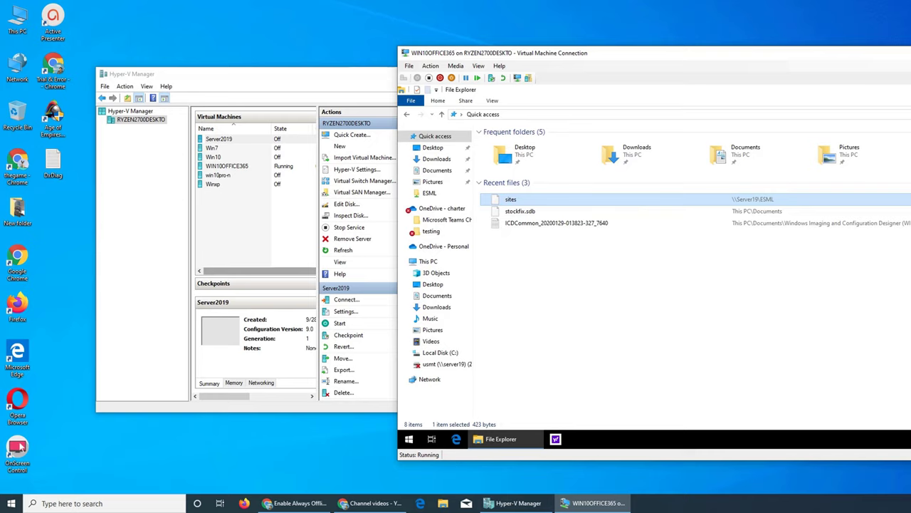
{"action": "left_click", "coordinate": [356, 498]}
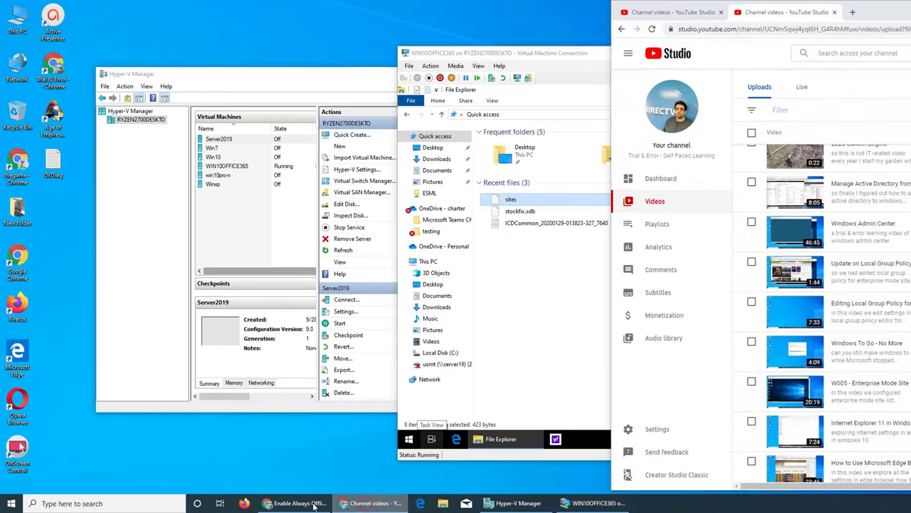
{"action": "left_click", "coordinate": [314, 505]}
{"action": "left_click", "coordinate": [298, 13]}
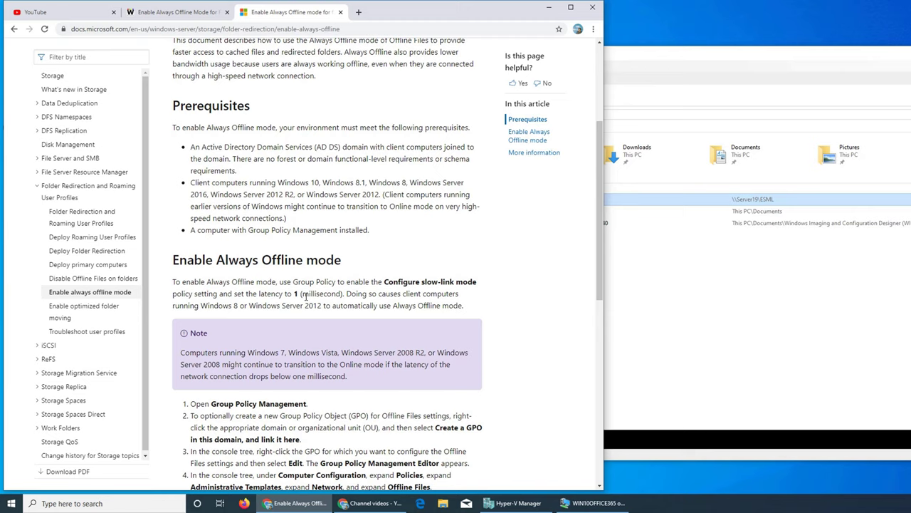
{"action": "scroll", "coordinate": [307, 298], "scroll_direction": "down", "scroll_amount": 1}
{"action": "left_click", "coordinate": [548, 7]}
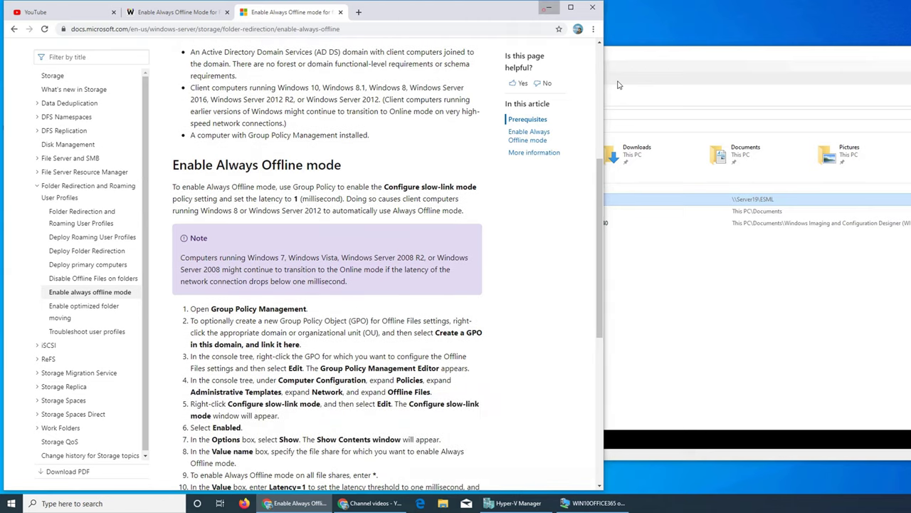